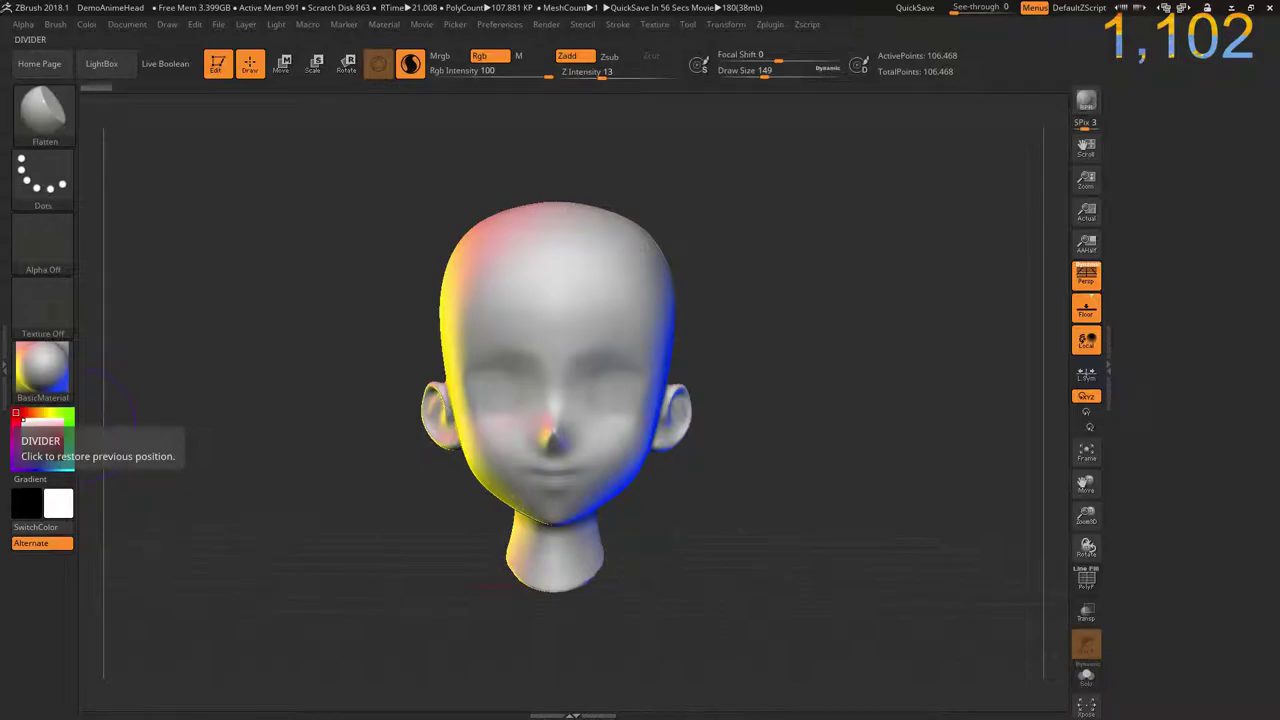
# Step: Orbit the head and redo the sculpting history until the lumpy torso with chest and belly appears
pyautogui.moveTo(451, 581); pyautogui.dragTo(587, 484)
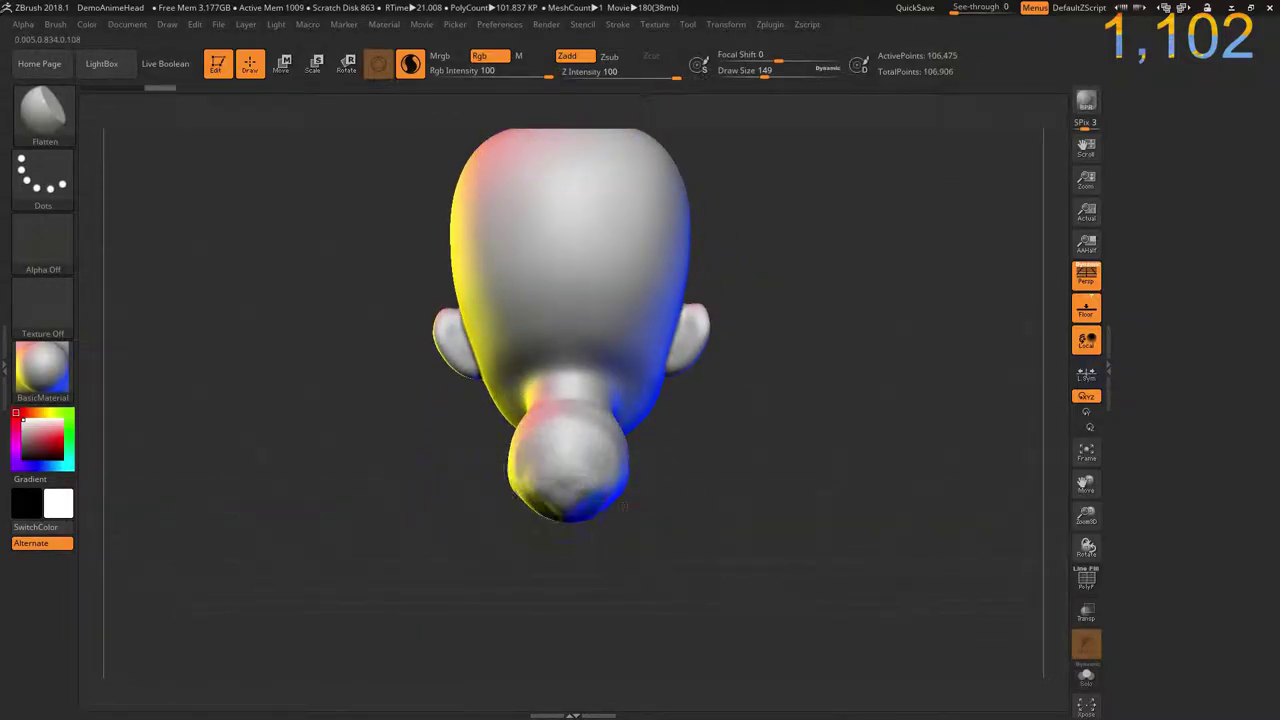
pyautogui.moveTo(623, 506); pyautogui.dragTo(516, 508)
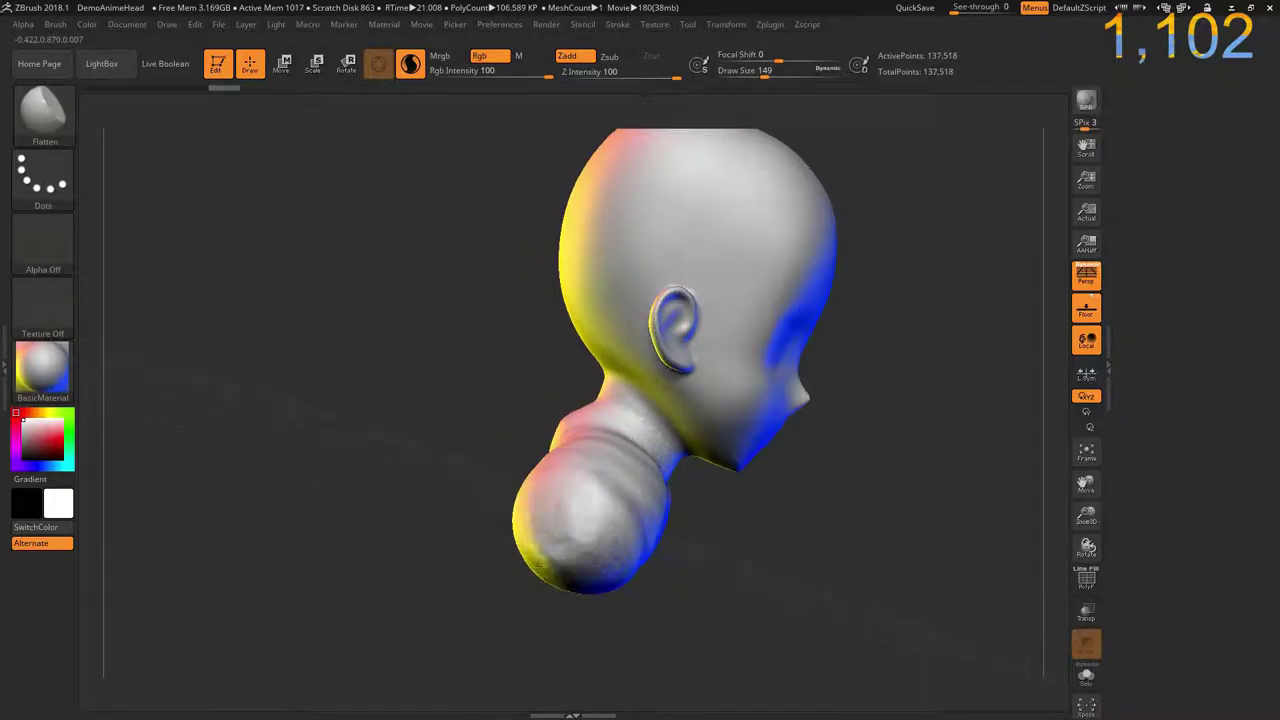
pyautogui.hotkey('ctrl', 'shift', 'z')
pyautogui.hotkey('ctrl', 'shift', 'z')
pyautogui.hotkey('ctrl', 'shift', 'z')
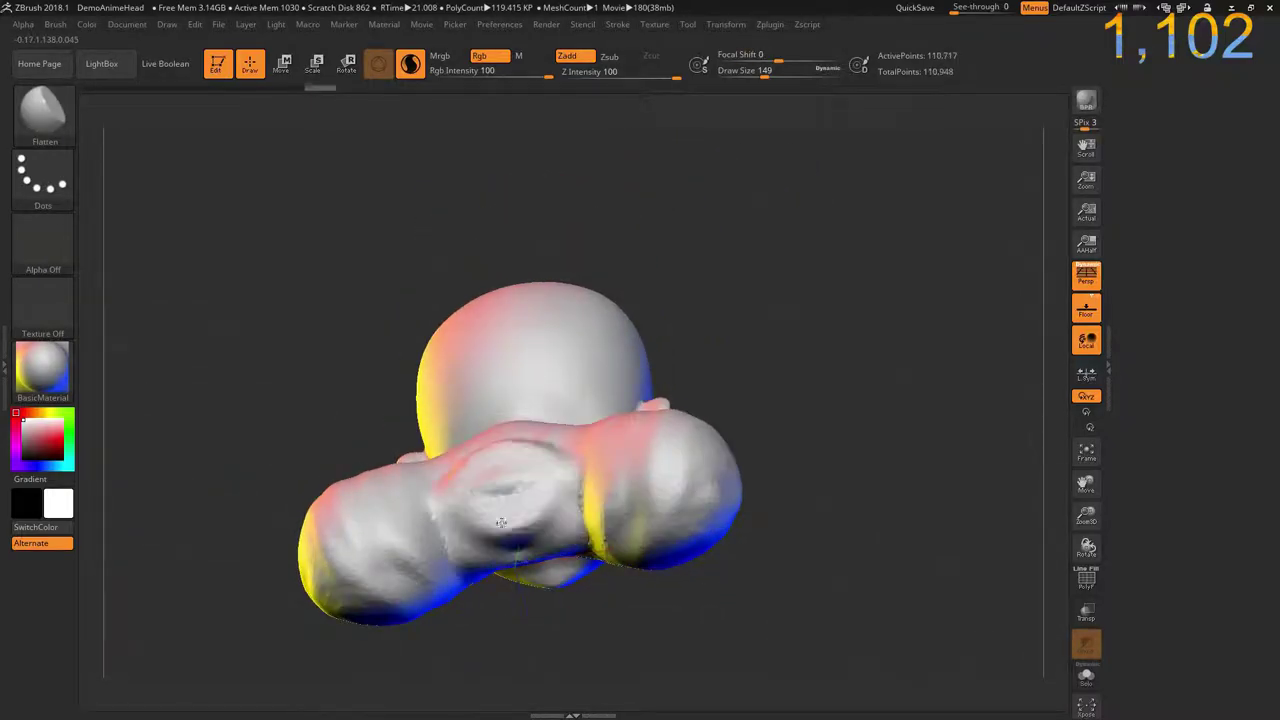
pyautogui.hotkey('ctrl', 'shift', 'z')
pyautogui.hotkey('ctrl', 'shift', 'z')
pyautogui.hotkey('ctrl', 'shift', 'z')
pyautogui.hotkey('ctrl', 'shift', 'z')
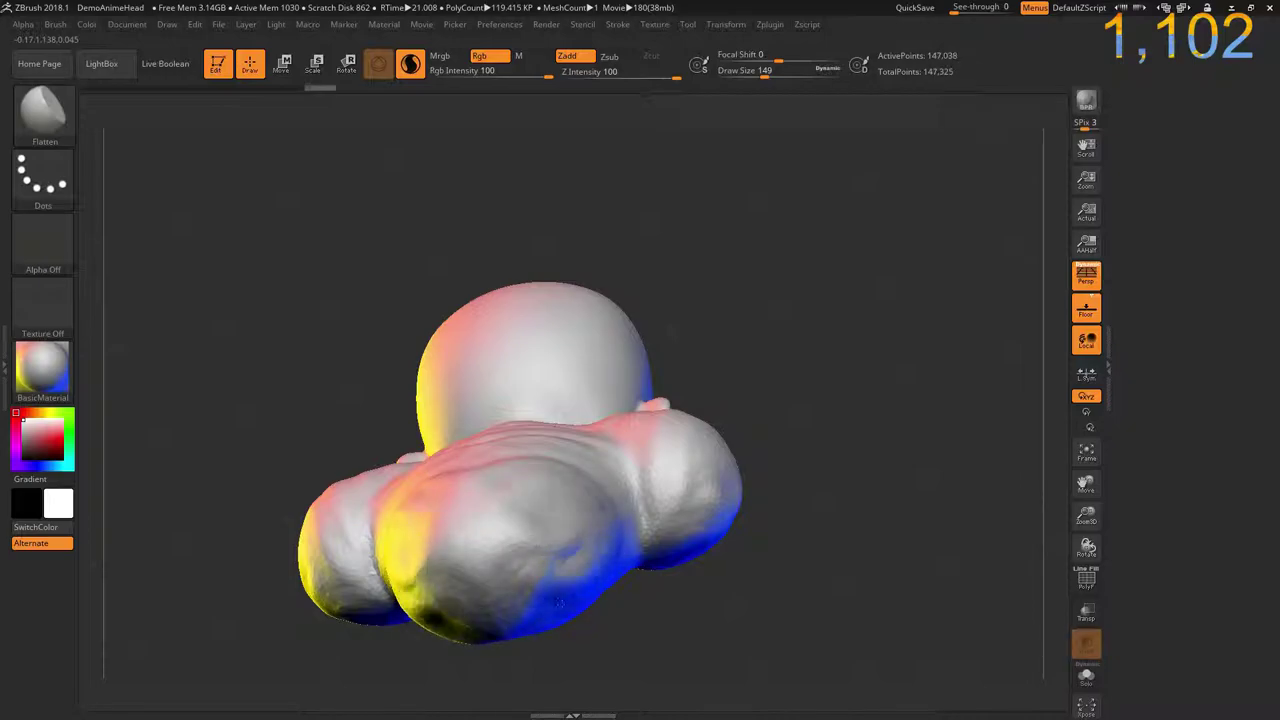
pyautogui.hotkey('ctrl', 'shift', 'z')
pyautogui.hotkey('ctrl', 'shift', 'z')
pyautogui.hotkey('ctrl', 'shift', 'z')
pyautogui.hotkey('ctrl', 'shift', 'z')
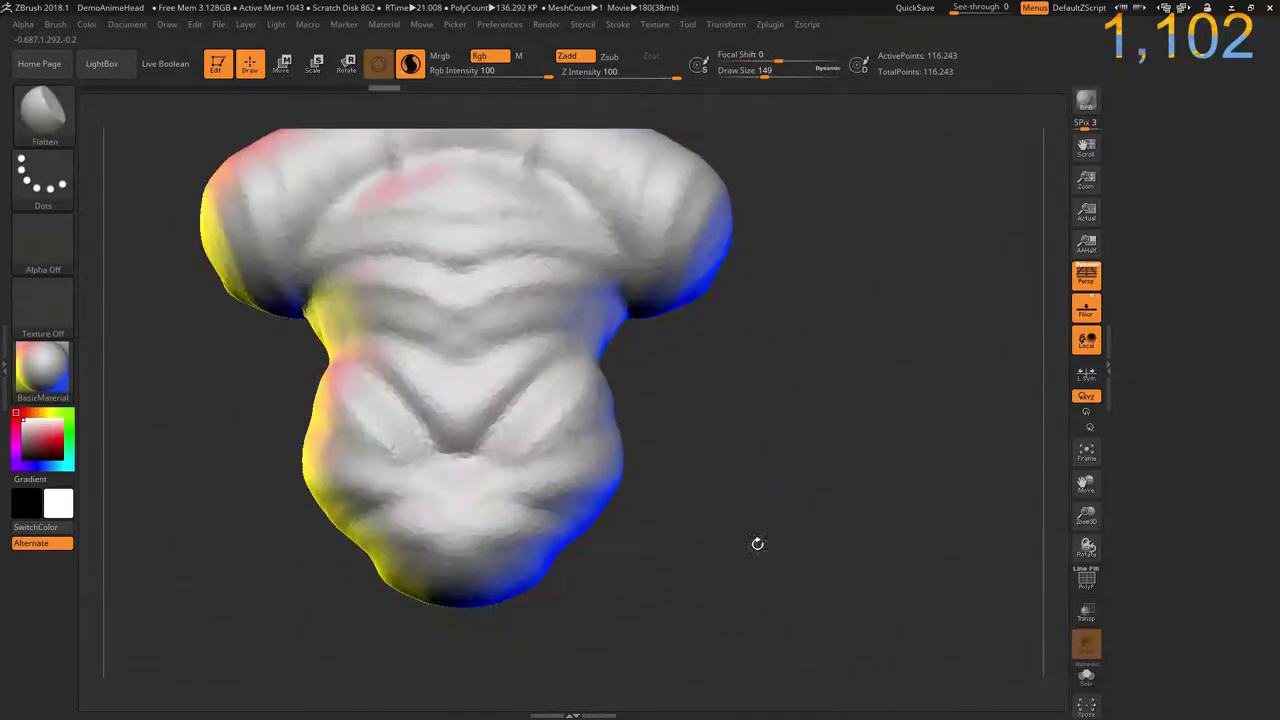
pyautogui.hotkey('ctrl', 'shift', 'z')
# Step: Step back and forth through the history to the smoothed, flattened pec planes
pyautogui.hotkey('ctrl', 'shift', 'z')
pyautogui.hotkey('ctrl', 'shift', 'z')
pyautogui.hotkey('ctrl', 'shift', 'z')
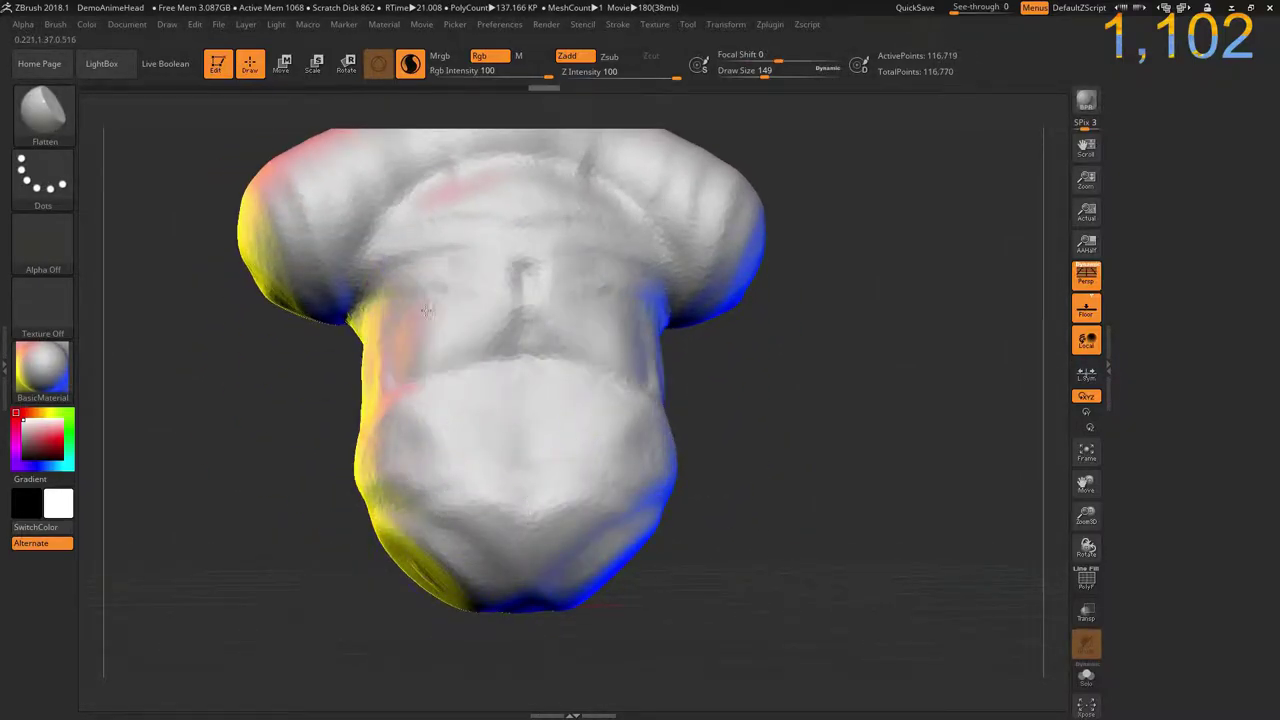
pyautogui.hotkey('ctrl', 'shift', 'z')
pyautogui.hotkey('ctrl', 'shift', 'z')
pyautogui.hotkey('ctrl', 'z')
pyautogui.hotkey('ctrl', 'z')
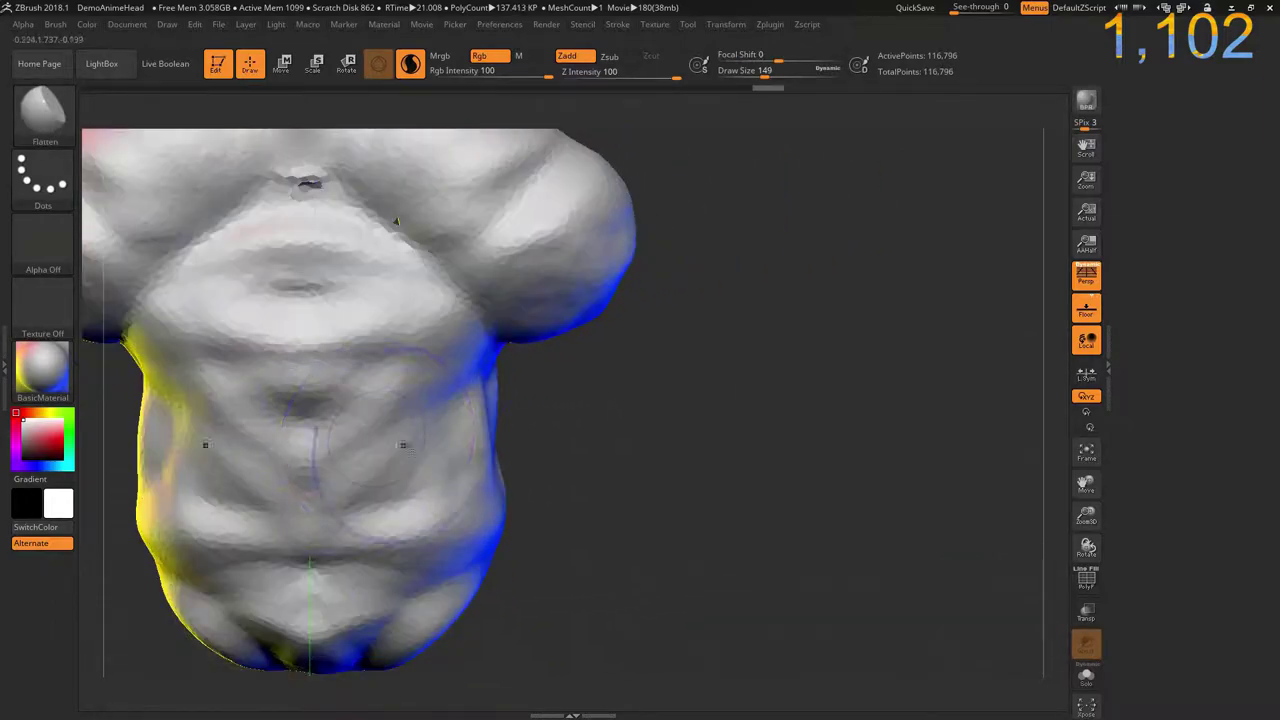
pyautogui.hotkey('ctrl', 'z')
pyautogui.hotkey('ctrl', 'z')
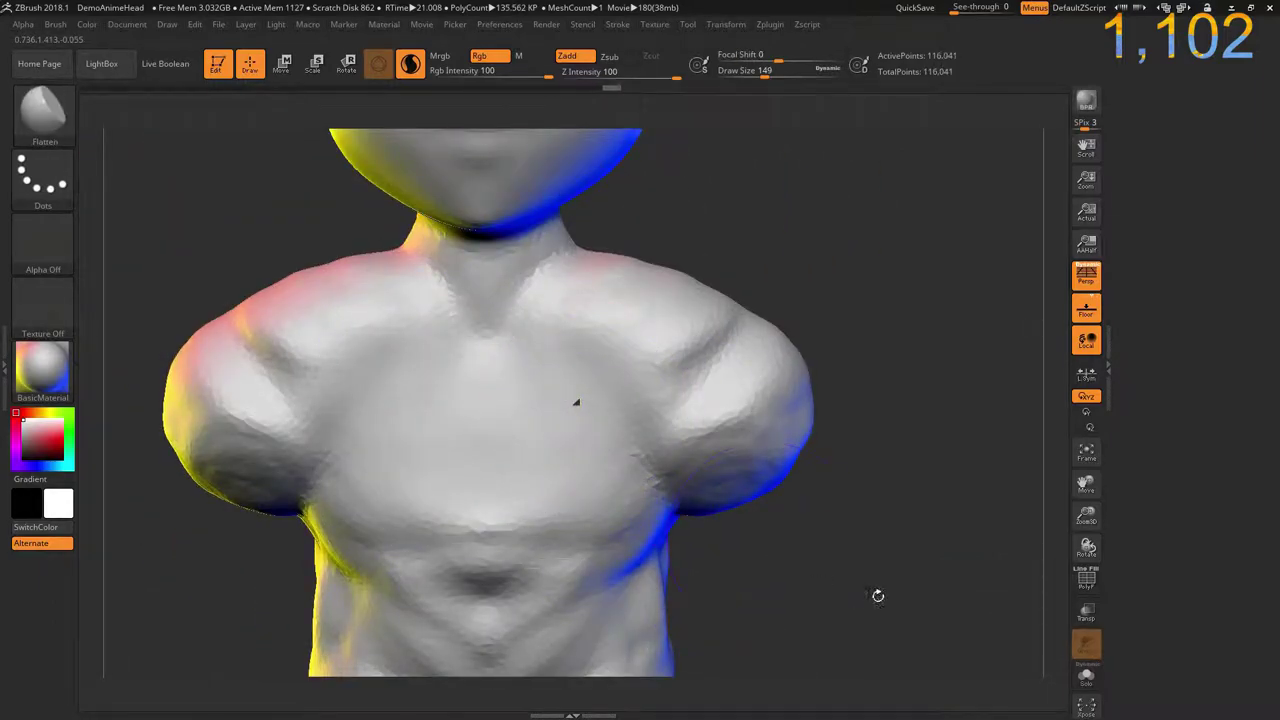
pyautogui.hotkey('ctrl', 'shift', 'z')
pyautogui.hotkey('ctrl', 'shift', 'z')
pyautogui.hotkey('ctrl', 'shift', 'z')
pyautogui.hotkey('ctrl', 'shift', 'z')
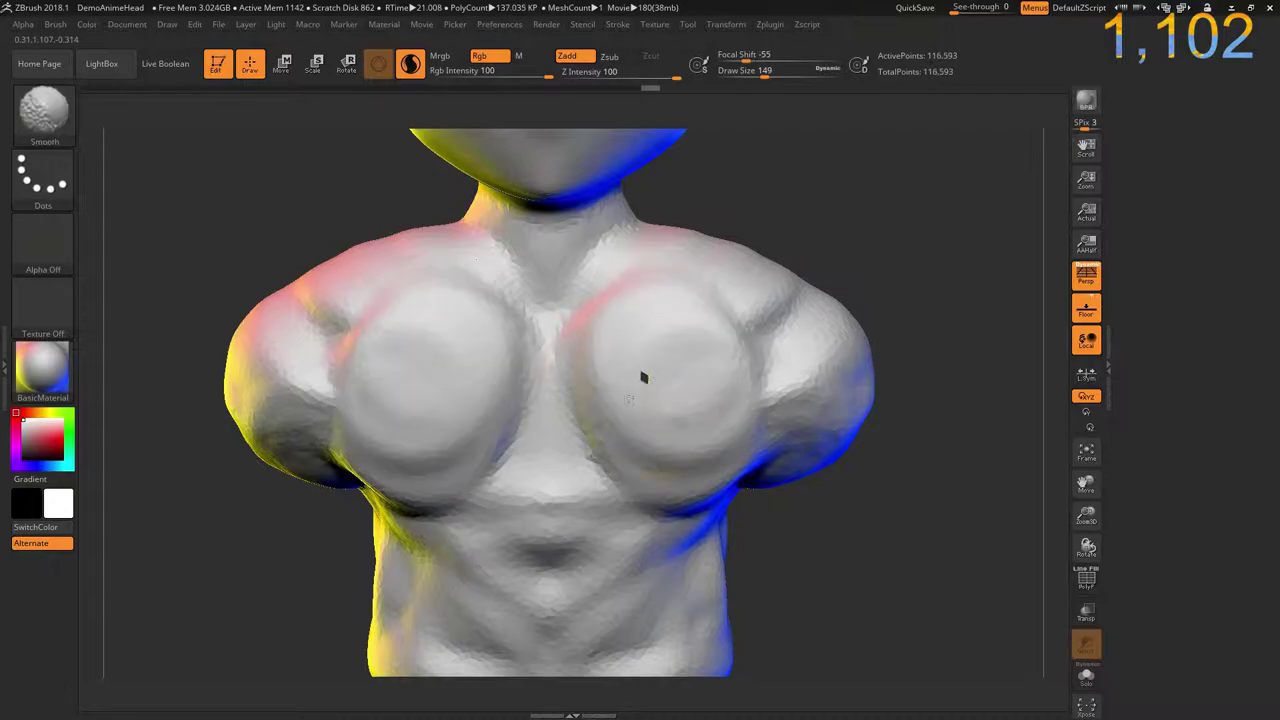
pyautogui.hotkey('ctrl', 'shift', 'z')
pyautogui.hotkey('ctrl', 'shift', 'z')
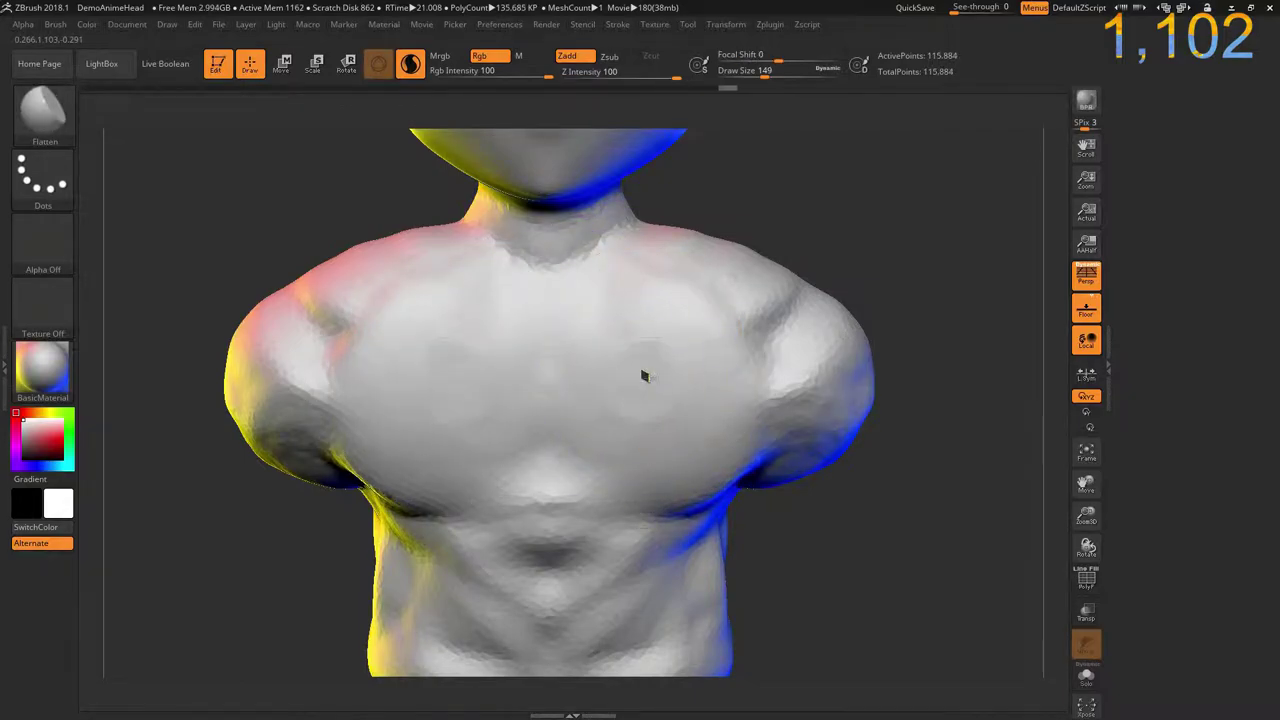
pyautogui.hotkey('ctrl', 'shift', 'z')
# Step: Round out the flattened pec area with the Inflate brush
pyautogui.press('b')
pyautogui.press('i')
pyautogui.press('n')
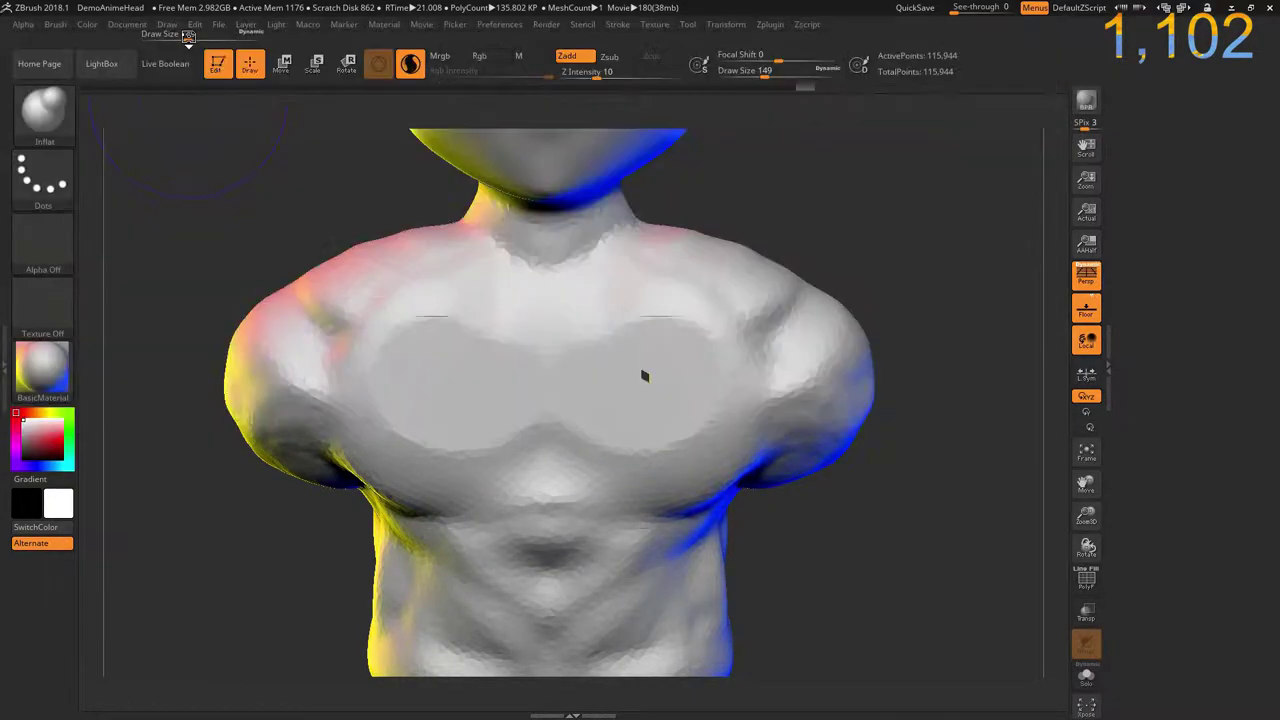
pyautogui.moveTo(643, 372); pyautogui.dragTo(655, 382)
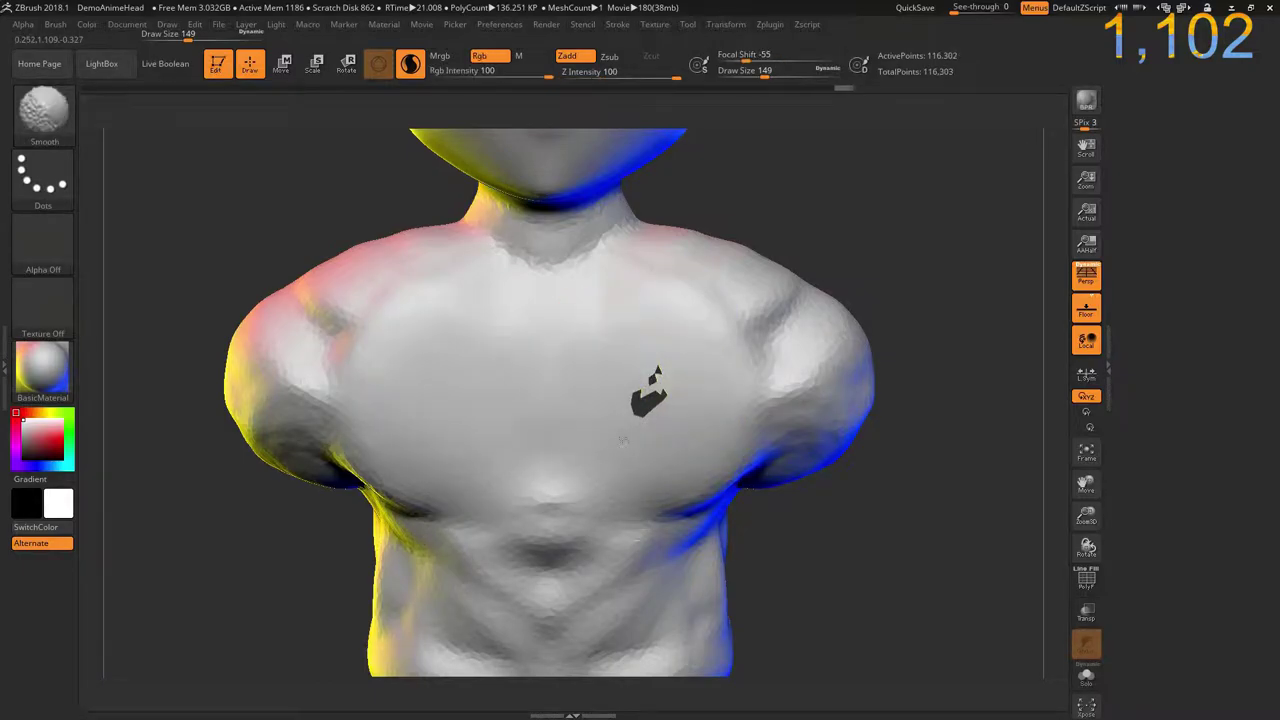
# Step: Fill the hole in the chest with Tool > Geometry > Modify Topology > Close Holes
pyautogui.click(690, 32)
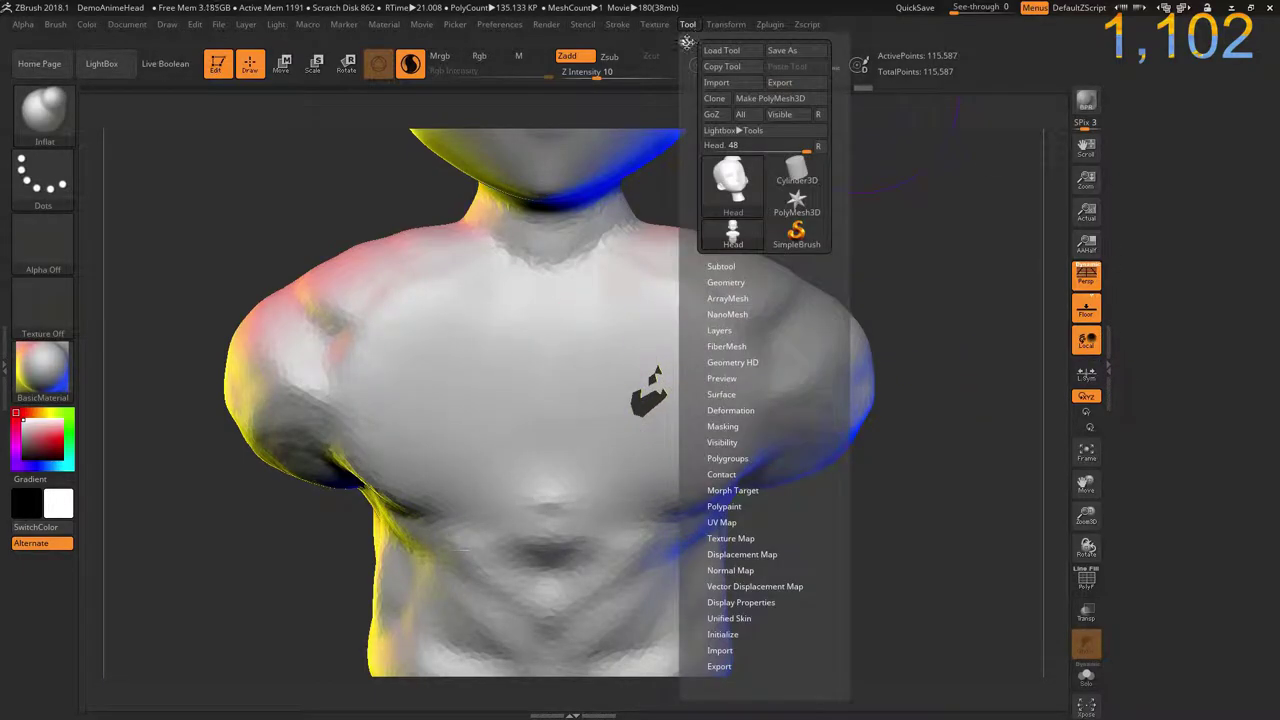
pyautogui.scroll(10, 1150, 340)
pyautogui.click(1157, 277)
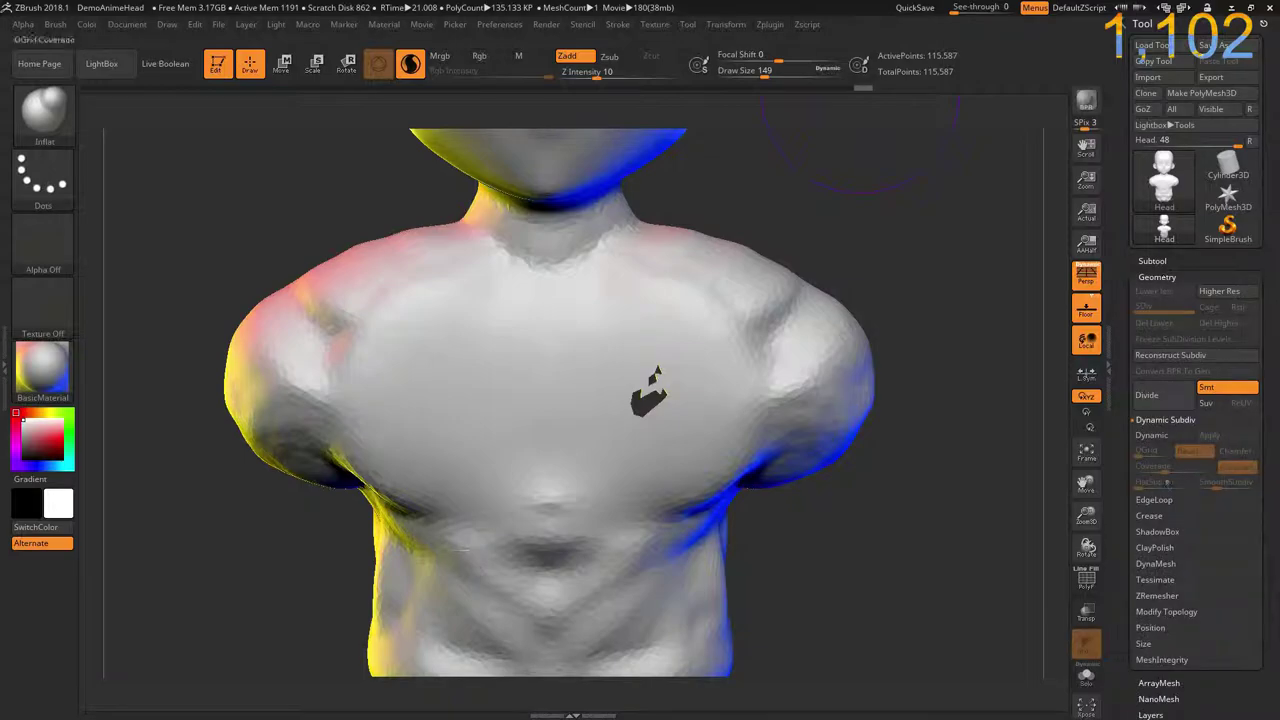
pyautogui.click(1155, 613)
pyautogui.click(1221, 643)
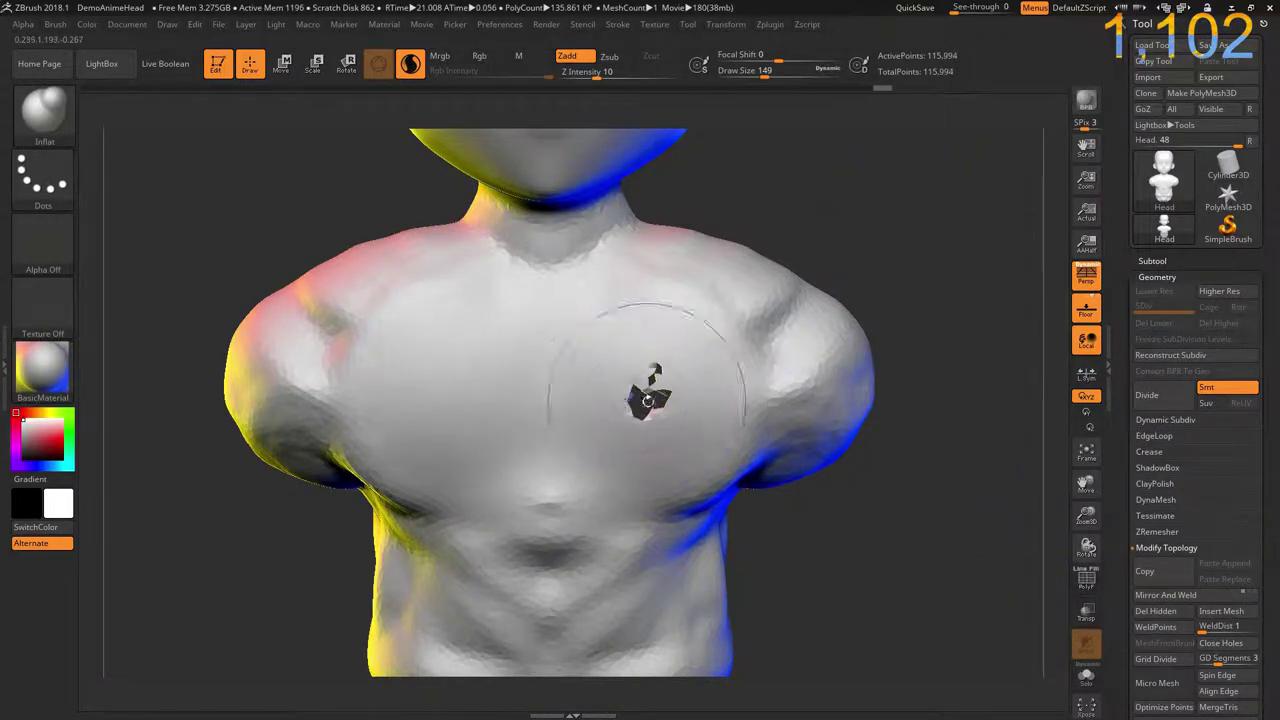
# Step: Hide and delete the chest and the bowl-shaped bottom piece, leaving a head-and-shoulders bust
pyautogui.keyDown('ctrl'); pyautogui.keyDown('shift'); pyautogui.moveTo(943, 346); pyautogui.dragTo(149, 663); pyautogui.keyUp('shift'); pyautogui.keyUp('ctrl')
pyautogui.keyDown('ctrl'); pyautogui.keyDown('shift'); pyautogui.moveTo(225, 570); pyautogui.dragTo(414, 612); pyautogui.keyUp('shift'); pyautogui.keyUp('ctrl')
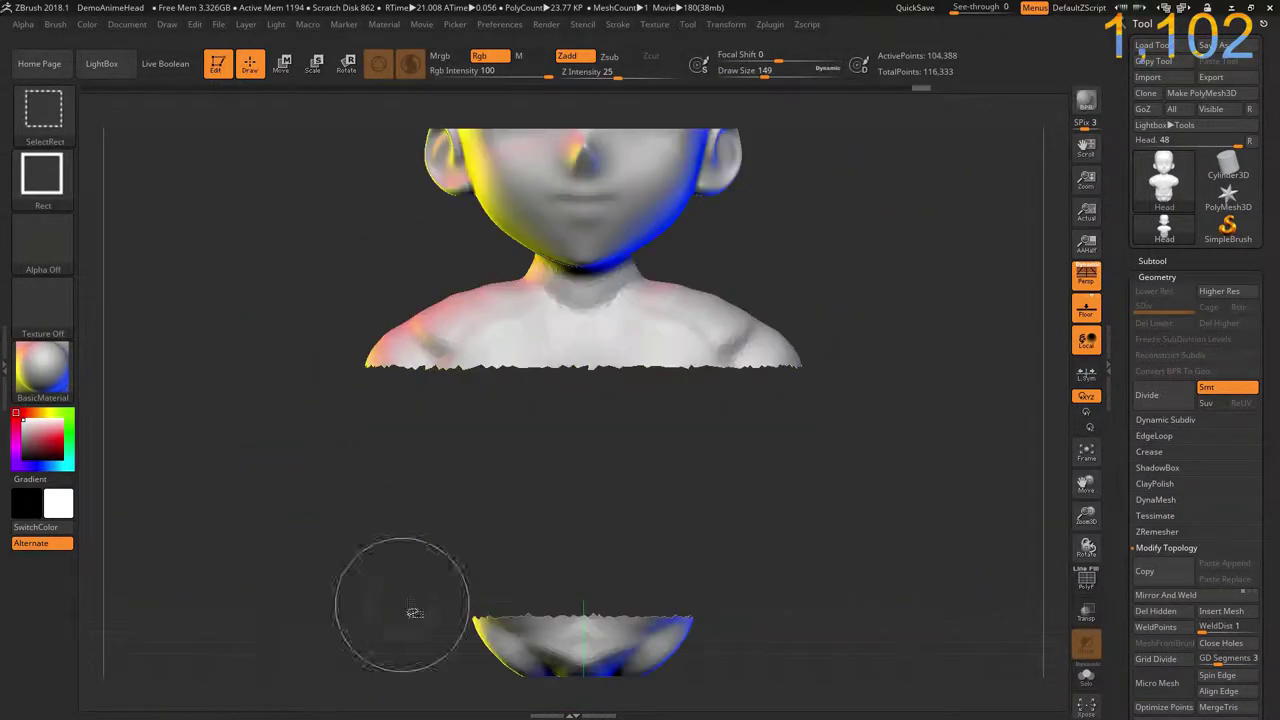
pyautogui.click(1155, 611)
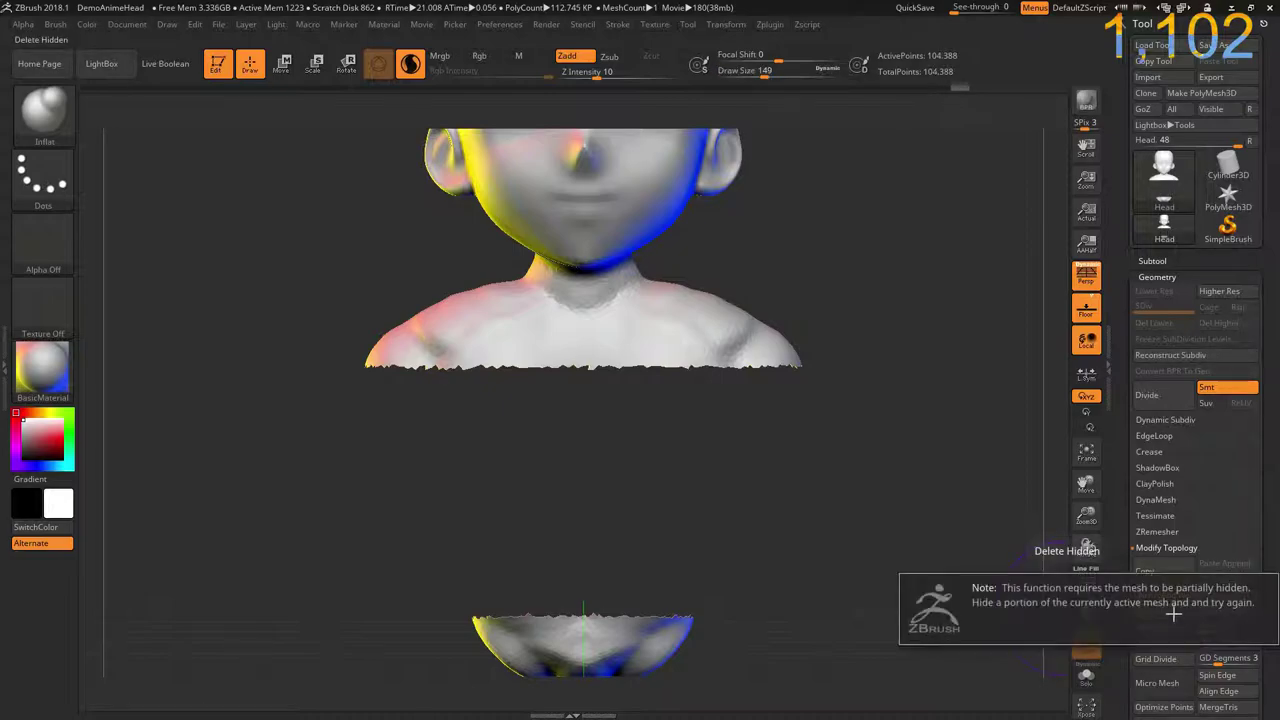
pyautogui.keyDown('alt'); pyautogui.moveTo(948, 529); pyautogui.dragTo(938, 459); pyautogui.keyUp('alt')
pyautogui.keyDown('ctrl'); pyautogui.keyDown('shift'); pyautogui.click(550, 530); pyautogui.keyUp('shift'); pyautogui.keyUp('ctrl')
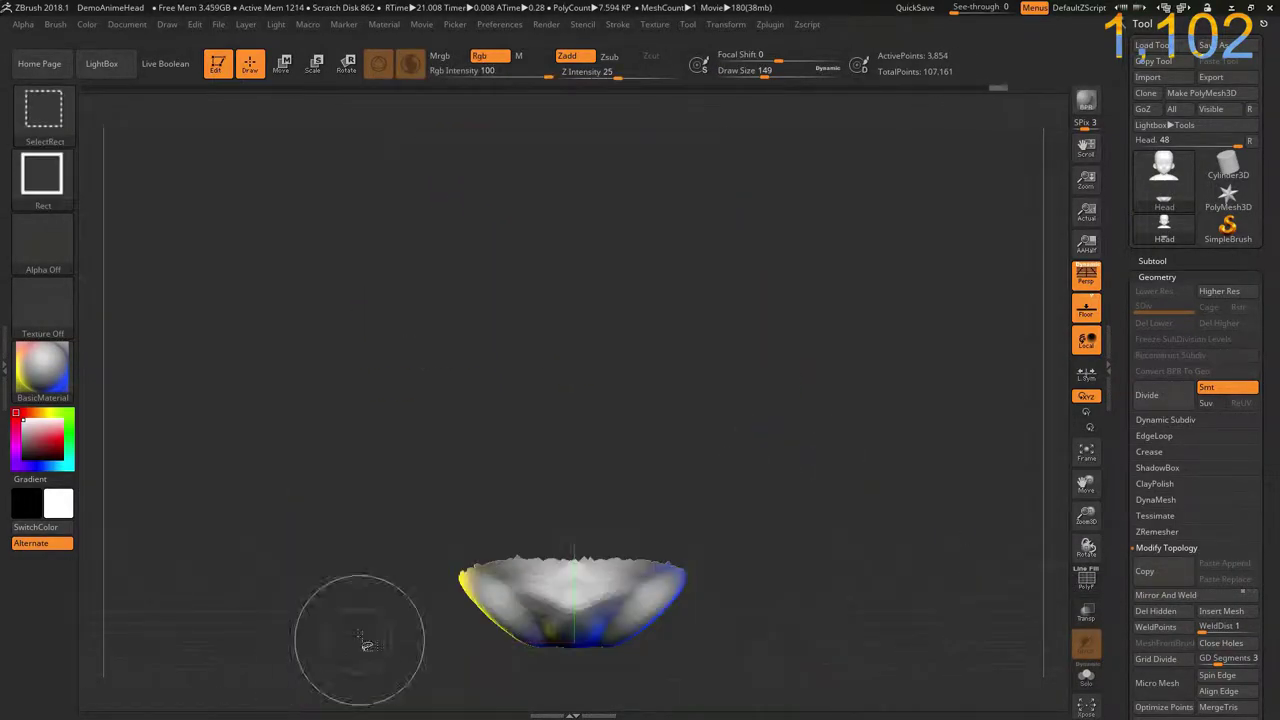
pyautogui.keyDown('ctrl'); pyautogui.keyDown('shift'); pyautogui.click(357, 634); pyautogui.keyUp('shift'); pyautogui.keyUp('ctrl')
pyautogui.click(1155, 611)
# Step: With the Flatten brush, flatten the round chest bulge while orbiting around the torso and arms
pyautogui.press('f')
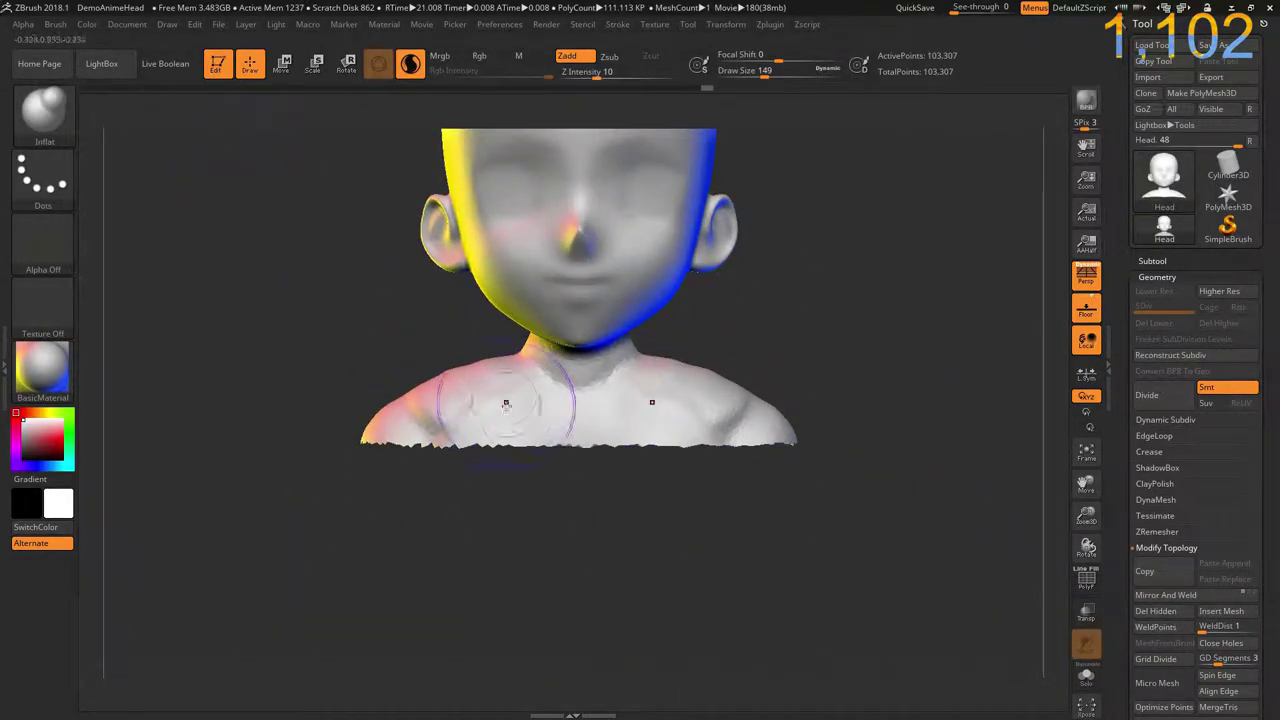
pyautogui.press('b')
pyautogui.press('f')
pyautogui.press('l')
pyautogui.moveTo(578, 440)
pyautogui.mouseDown()
pyautogui.moveTo(656, 511)
pyautogui.moveTo(632, 568)
pyautogui.moveTo(697, 545)
pyautogui.moveTo(665, 628)
pyautogui.mouseUp()
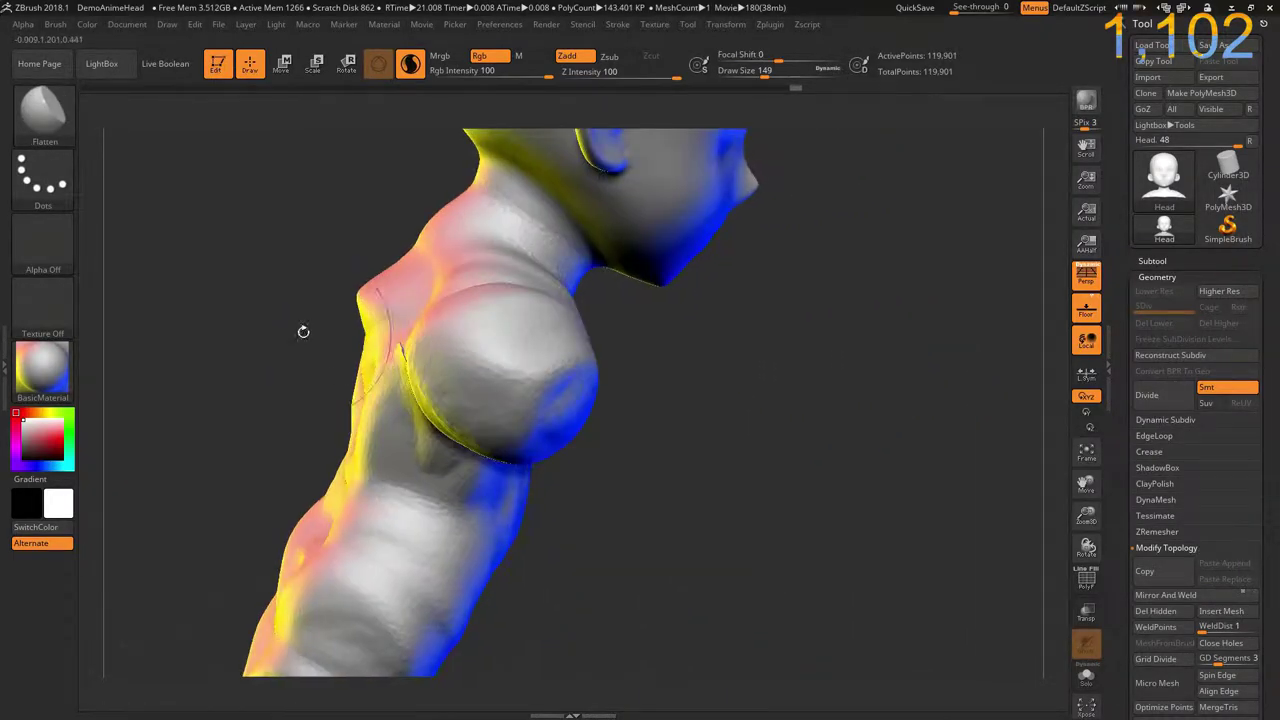
pyautogui.moveTo(300, 334); pyautogui.dragTo(445, 378)
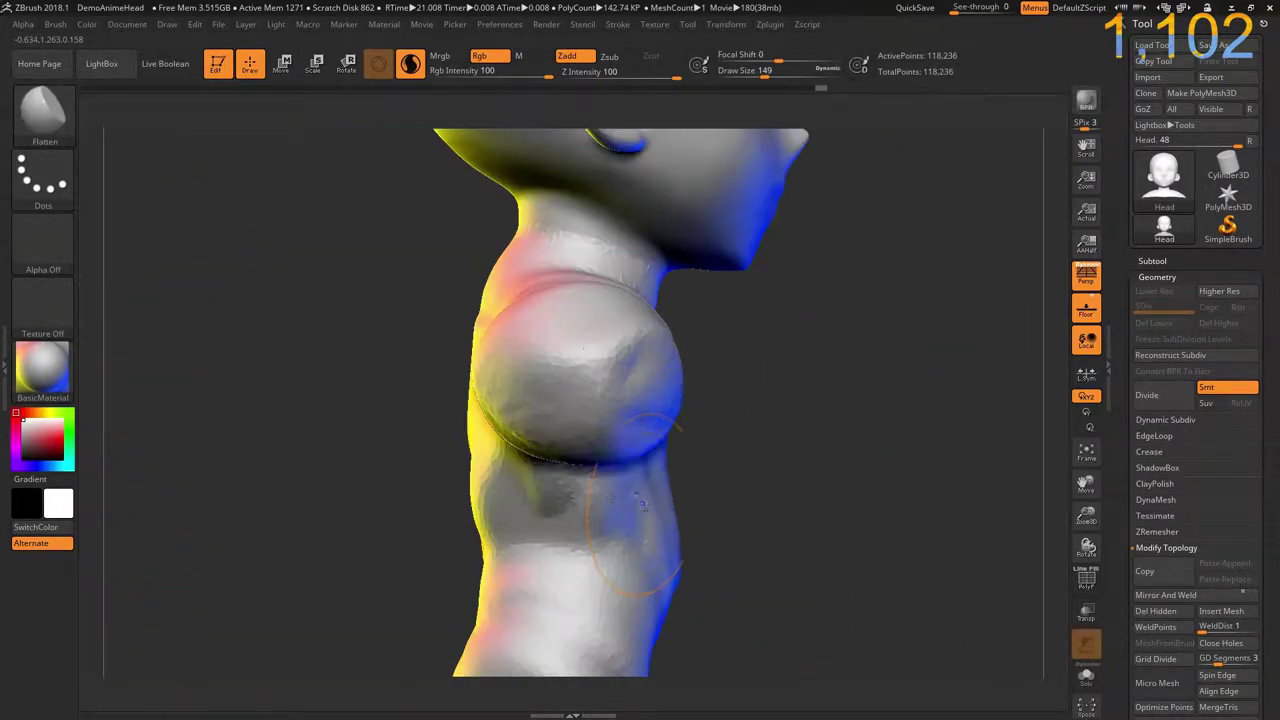
pyautogui.moveTo(560, 330)
pyautogui.mouseDown()
pyautogui.moveTo(620, 453)
pyautogui.moveTo(523, 437)
pyautogui.moveTo(558, 491)
pyautogui.mouseUp()
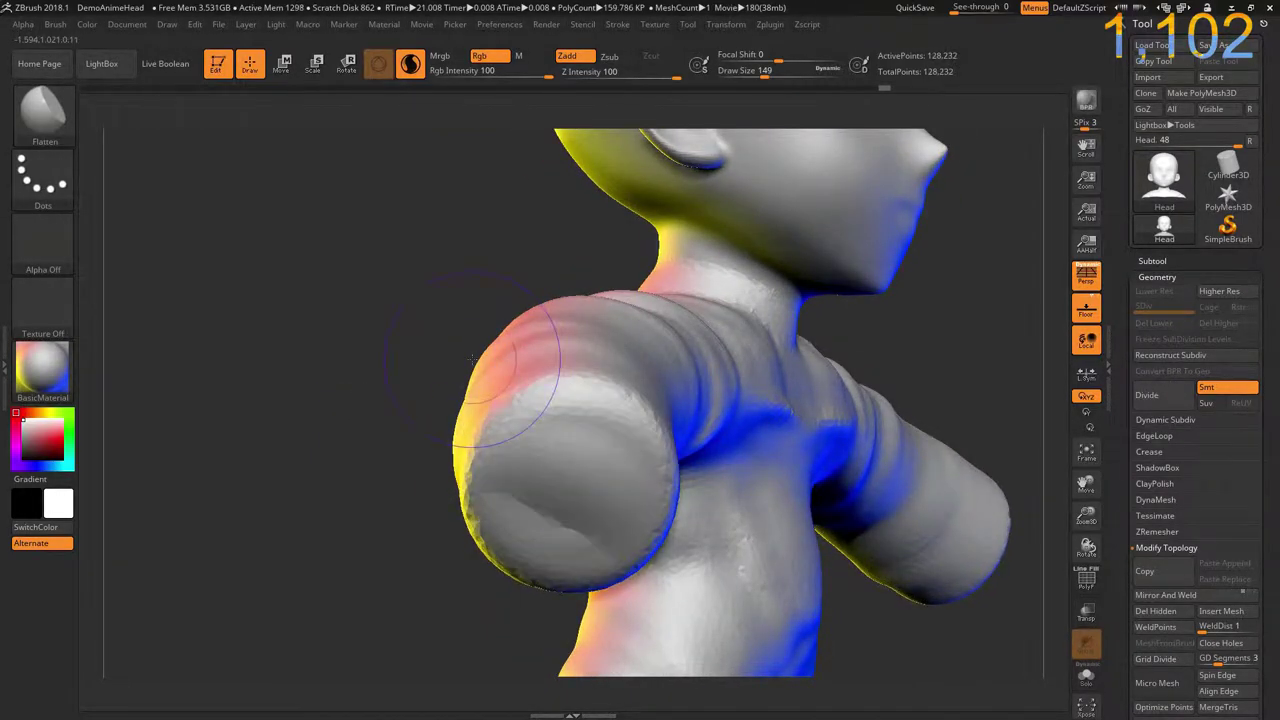
pyautogui.moveTo(472, 358)
pyautogui.mouseDown()
pyautogui.moveTo(300, 366)
pyautogui.moveTo(702, 378)
pyautogui.mouseUp()
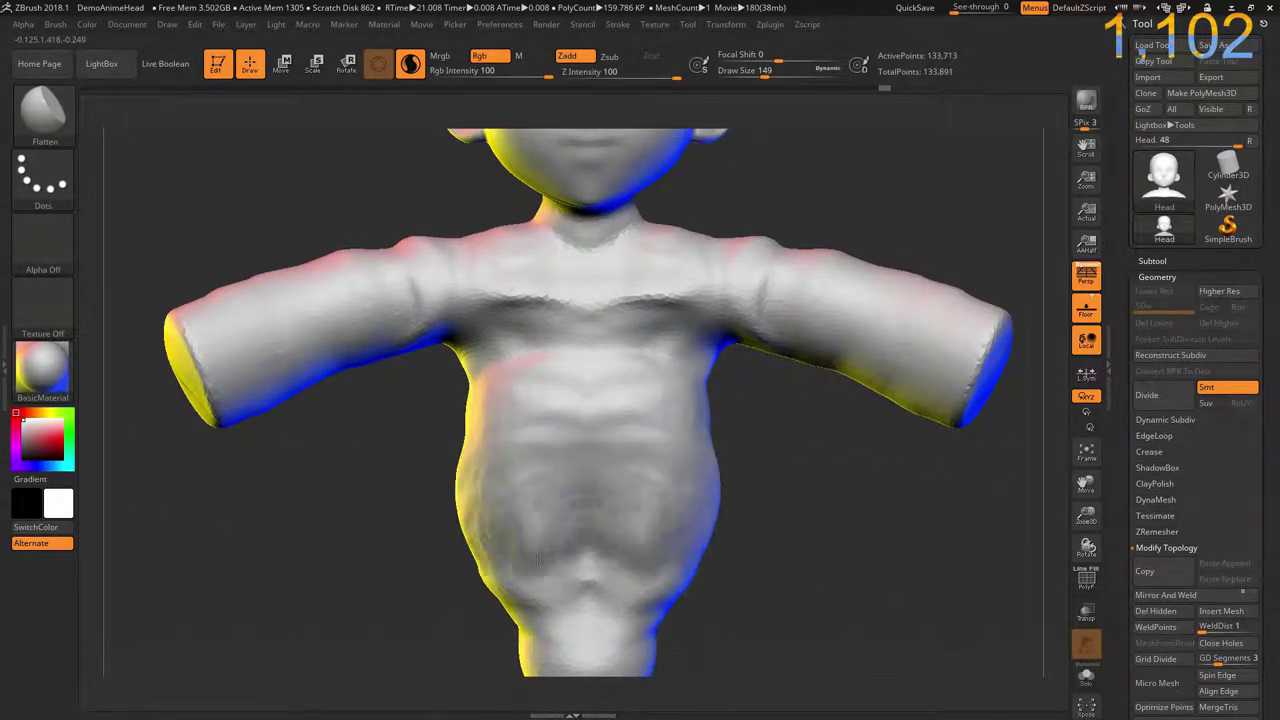
pyautogui.moveTo(537, 560); pyautogui.dragTo(540, 440)
pyautogui.moveTo(530, 485); pyautogui.dragTo(626, 521)
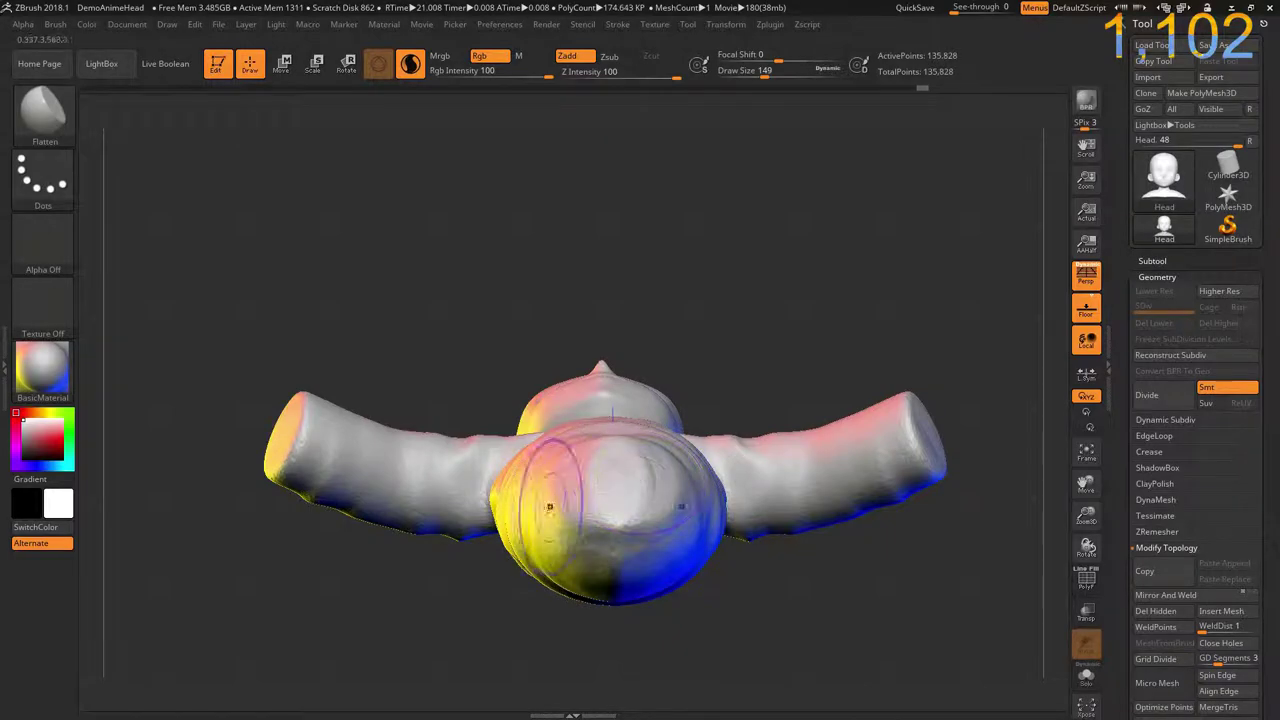
# Step: Try enlarging both breasts symmetrically, then undo the breast sculpting
pyautogui.moveTo(540, 505); pyautogui.dragTo(536, 524)
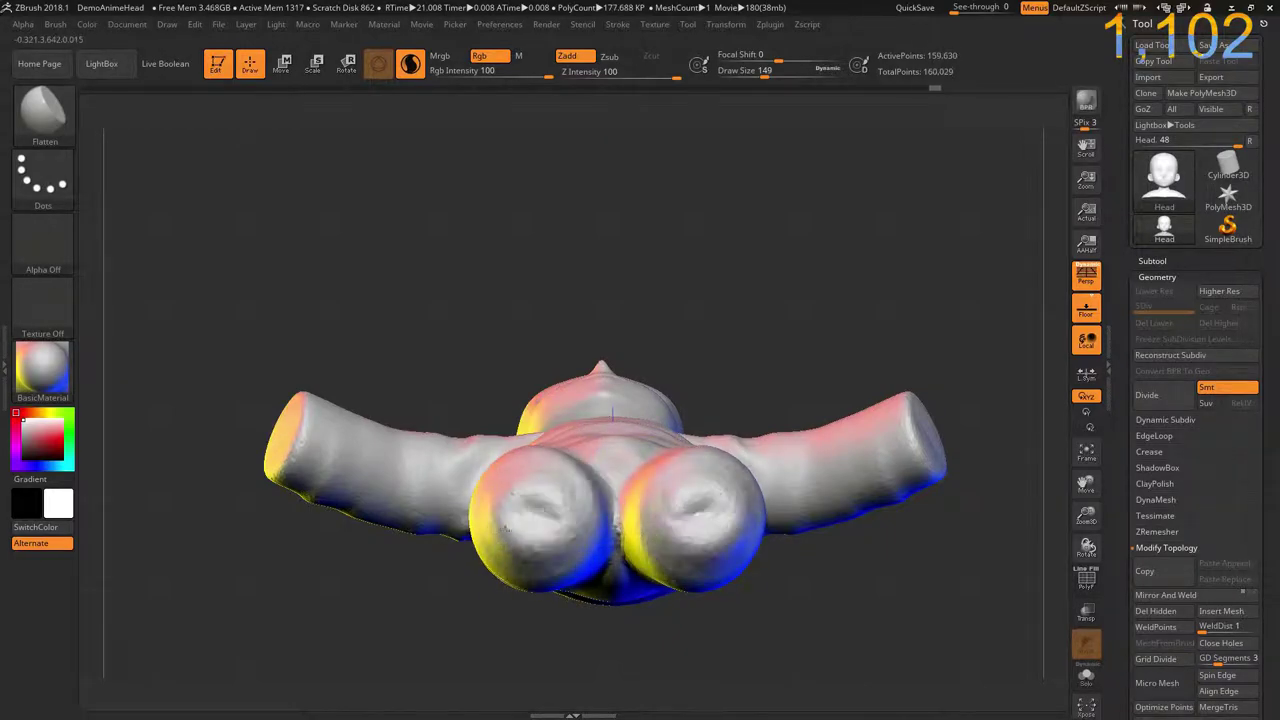
pyautogui.hotkey('ctrl', 'z')
pyautogui.hotkey('ctrl', 'z')
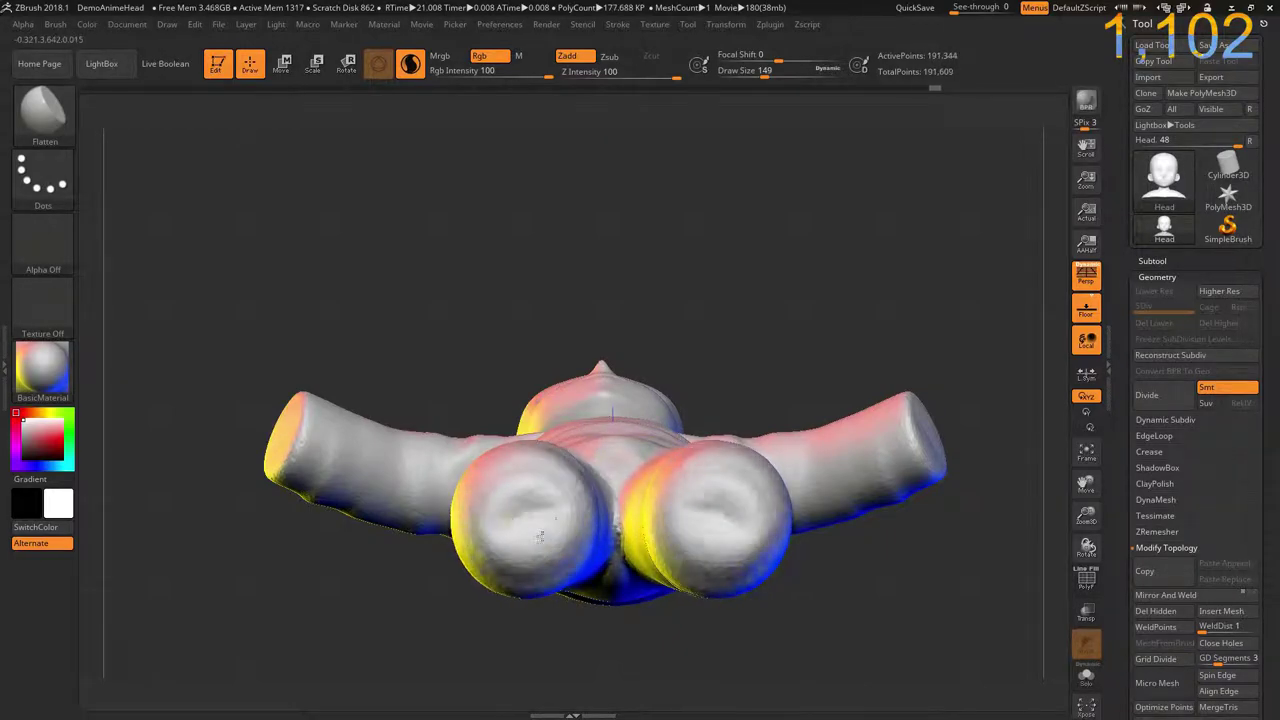
pyautogui.hotkey('ctrl', 'z')
pyautogui.hotkey('ctrl', 'z')
pyautogui.hotkey('ctrl', 'z')
pyautogui.hotkey('ctrl', 'z')
pyautogui.moveTo(540, 492)
pyautogui.mouseDown()
pyautogui.moveTo(590, 600)
pyautogui.moveTo(636, 492)
pyautogui.moveTo(600, 600)
pyautogui.moveTo(560, 640)
pyautogui.moveTo(580, 435)
pyautogui.mouseUp()
pyautogui.hotkey('ctrl', 'z')
# Step: Sculpt rings and shape into both feet and legs, rotating around the figure
pyautogui.moveTo(420, 640)
pyautogui.mouseDown()
pyautogui.moveTo(366, 583)
pyautogui.moveTo(403, 534)
pyautogui.mouseUp()
pyautogui.moveTo(480, 620); pyautogui.dragTo(560, 560)
pyautogui.moveTo(700, 350)
pyautogui.mouseDown()
pyautogui.moveTo(720, 410)
pyautogui.moveTo(640, 335)
pyautogui.moveTo(700, 390)
pyautogui.moveTo(710, 357)
pyautogui.moveTo(700, 375)
pyautogui.mouseUp()
pyautogui.moveTo(430, 620)
pyautogui.mouseDown()
pyautogui.moveTo(482, 329)
pyautogui.moveTo(470, 350)
pyautogui.mouseUp()
pyautogui.moveTo(600, 380)
pyautogui.mouseDown()
pyautogui.moveTo(610, 440)
pyautogui.moveTo(680, 560)
pyautogui.mouseUp()
pyautogui.moveTo(494, 371); pyautogui.dragTo(517, 388)
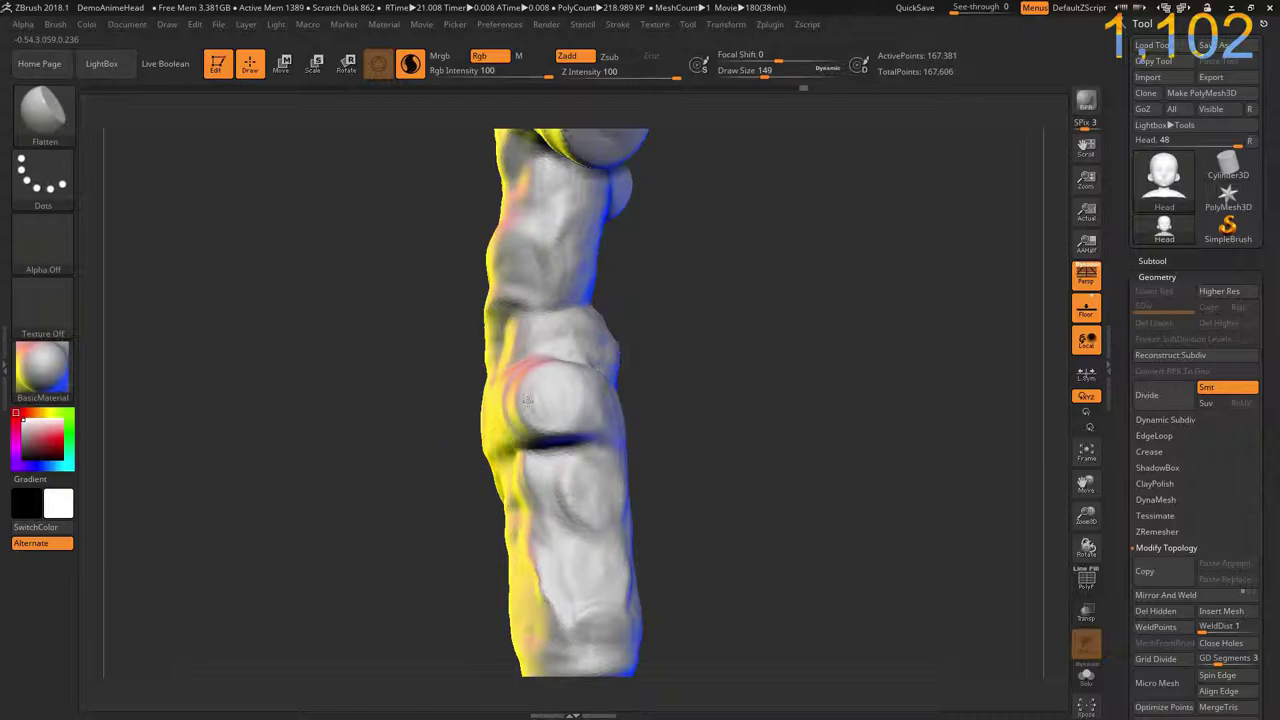
# Step: Sculpt the hips and both legs symmetrically from the front view
pyautogui.moveTo(700, 400); pyautogui.dragTo(650, 430)
pyautogui.moveTo(300, 420); pyautogui.dragTo(410, 480)
pyautogui.moveTo(440, 430); pyautogui.dragTo(555, 510)
pyautogui.moveTo(300, 440); pyautogui.dragTo(560, 530)
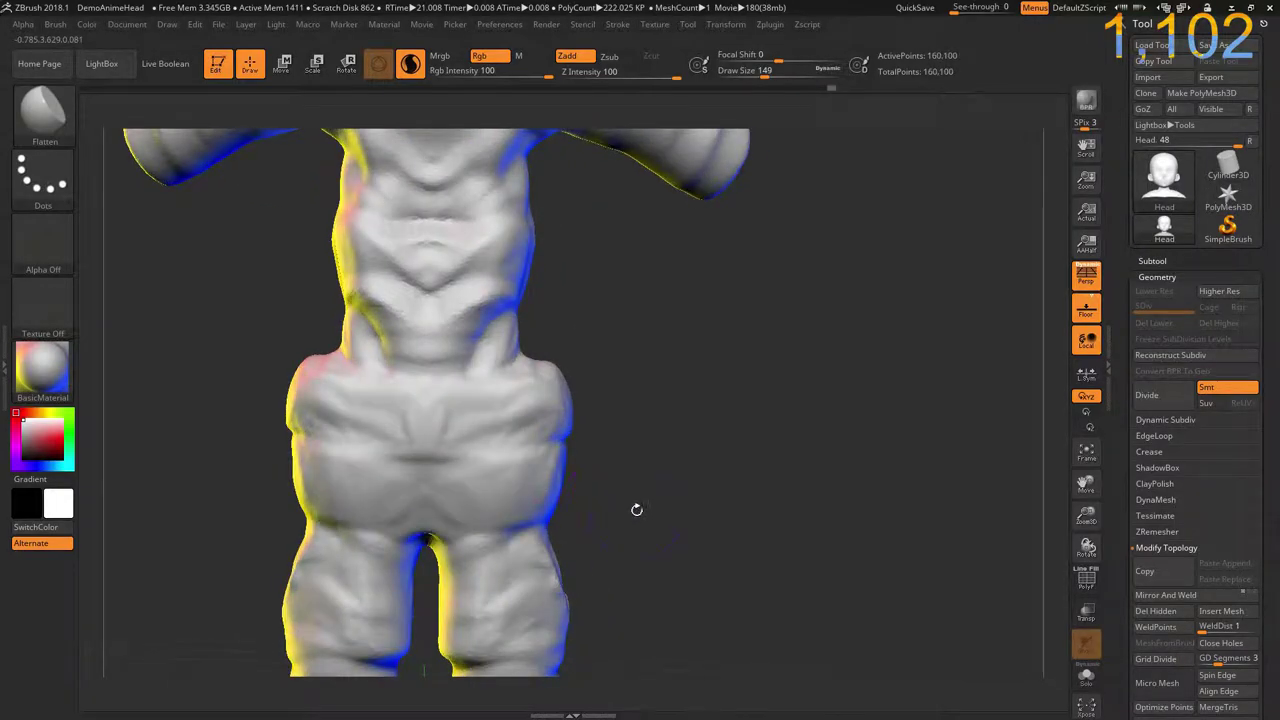
pyautogui.moveTo(636, 509); pyautogui.dragTo(600, 430)
pyautogui.moveTo(320, 440); pyautogui.dragTo(430, 560)
pyautogui.moveTo(470, 450); pyautogui.dragTo(585, 570)
# Step: Reshape the leg length, hips and crotch into a pants-like form with a waistband
pyautogui.moveTo(700, 450)
pyautogui.mouseDown()
pyautogui.moveTo(520, 430)
pyautogui.moveTo(580, 650)
pyautogui.mouseUp()
pyautogui.moveTo(860, 420)
pyautogui.mouseDown()
pyautogui.moveTo(700, 440)
pyautogui.moveTo(650, 502)
pyautogui.moveTo(557, 486)
pyautogui.moveTo(600, 630)
pyautogui.mouseUp()
pyautogui.moveTo(560, 520)
pyautogui.mouseDown()
pyautogui.moveTo(600, 640)
pyautogui.moveTo(555, 650)
pyautogui.mouseUp()
pyautogui.keyDown('alt'); pyautogui.moveTo(900, 520); pyautogui.dragTo(900, 450); pyautogui.keyUp('alt')
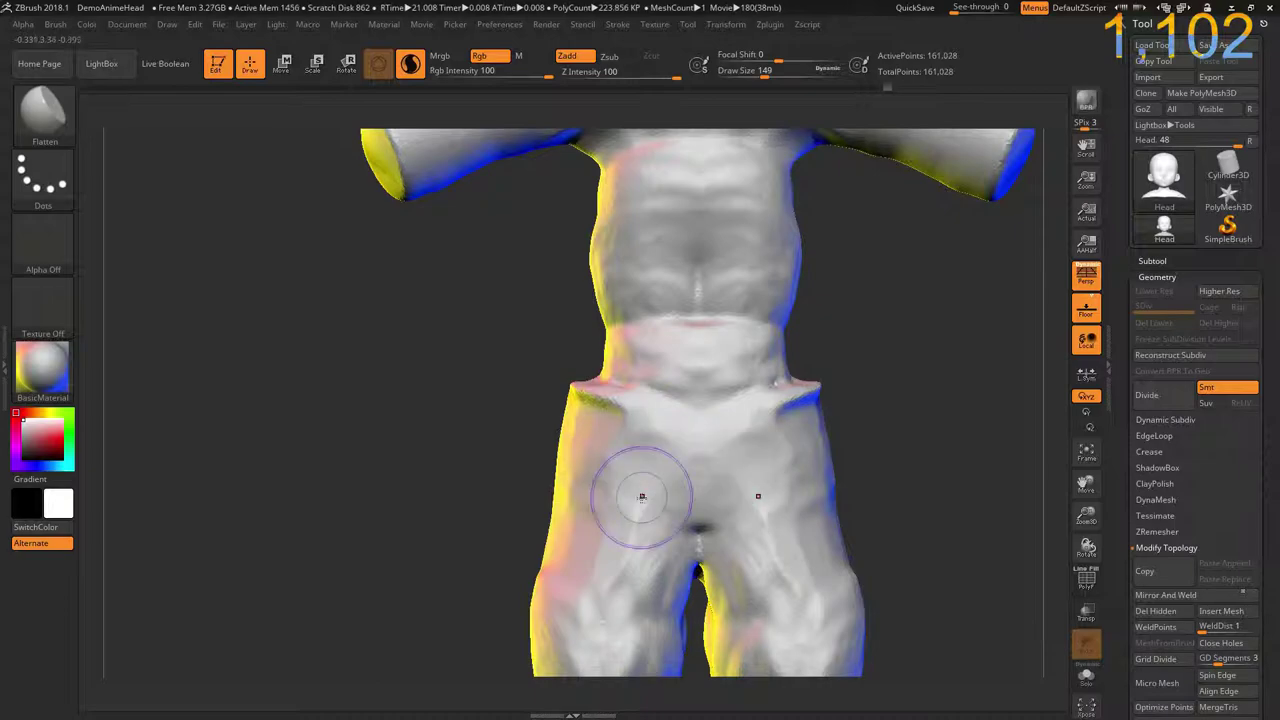
pyautogui.moveTo(668, 508); pyautogui.dragTo(700, 600)
pyautogui.keyDown('alt'); pyautogui.moveTo(488, 458); pyautogui.dragTo(488, 363); pyautogui.keyUp('alt')
pyautogui.keyDown('alt'); pyautogui.moveTo(525, 282); pyautogui.dragTo(472, 388); pyautogui.keyUp('alt')
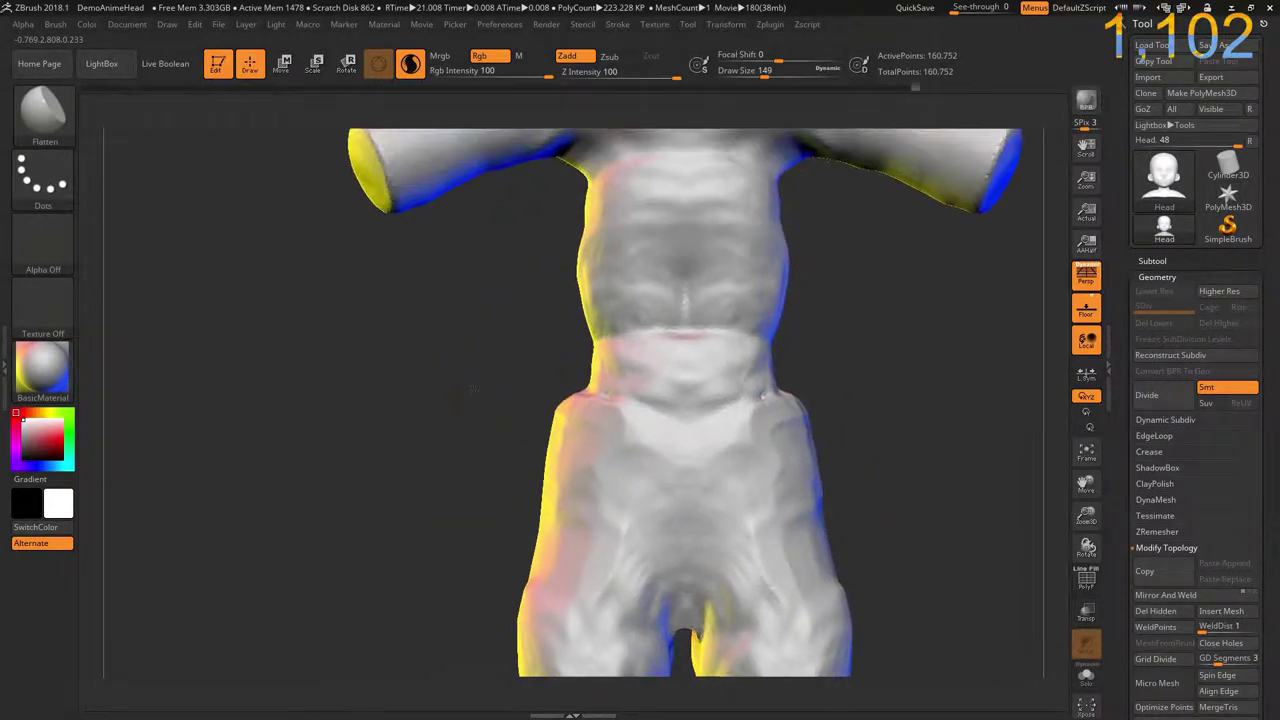
# Step: Switch back to the Flatten brush with Dots stroke, viewing more of the body
pyautogui.press('b')
pyautogui.press('f')
pyautogui.press('l')
pyautogui.press('u')
pyautogui.moveTo(420, 420)
pyautogui.mouseDown()
pyautogui.moveTo(658, 411)
pyautogui.moveTo(649, 400)
pyautogui.mouseUp()
# Step: Orbit around the figure to inspect it, ending on a recentred front view
pyautogui.keyDown('shift'); pyautogui.moveTo(487, 470); pyautogui.dragTo(487, 426); pyautogui.keyUp('shift')
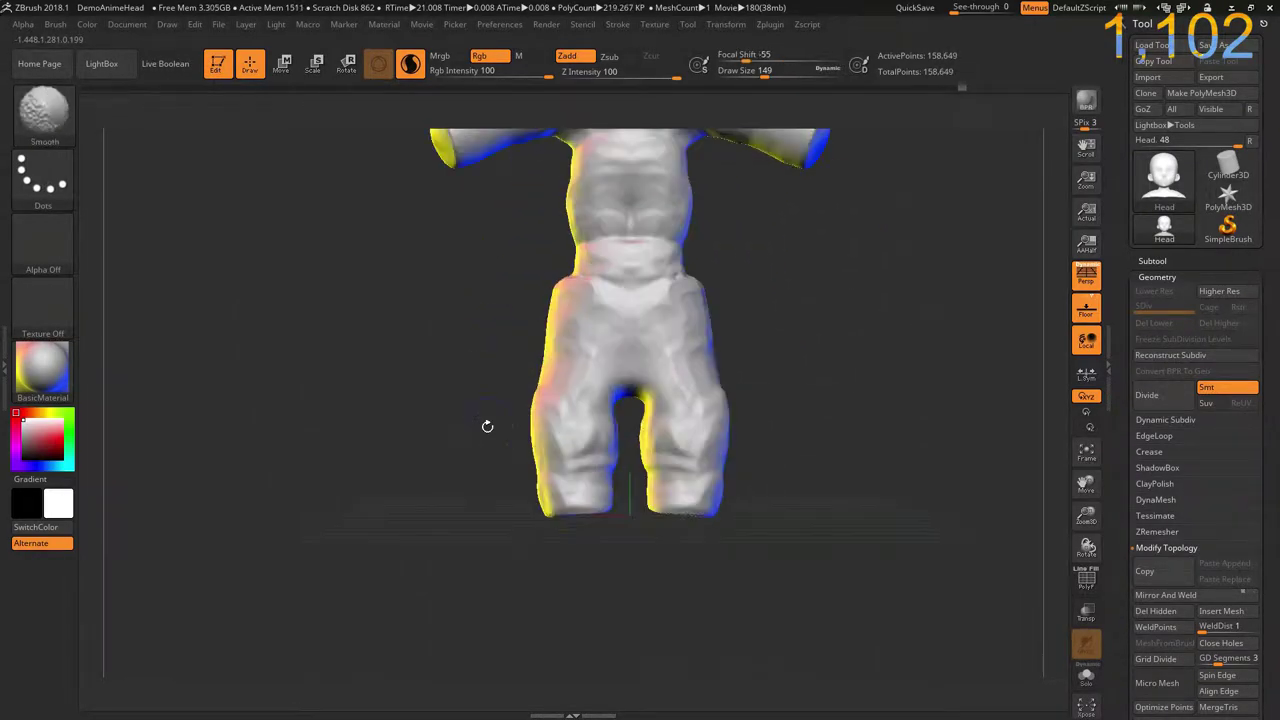
pyautogui.moveTo(506, 542)
pyautogui.mouseDown()
pyautogui.moveTo(590, 540)
pyautogui.moveTo(583, 497)
pyautogui.mouseUp()
pyautogui.moveTo(590, 561)
pyautogui.keyDown('alt'); pyautogui.mouseDown()
pyautogui.moveTo(590, 600)
pyautogui.moveTo(590, 480)
pyautogui.mouseUp(); pyautogui.keyUp('alt')
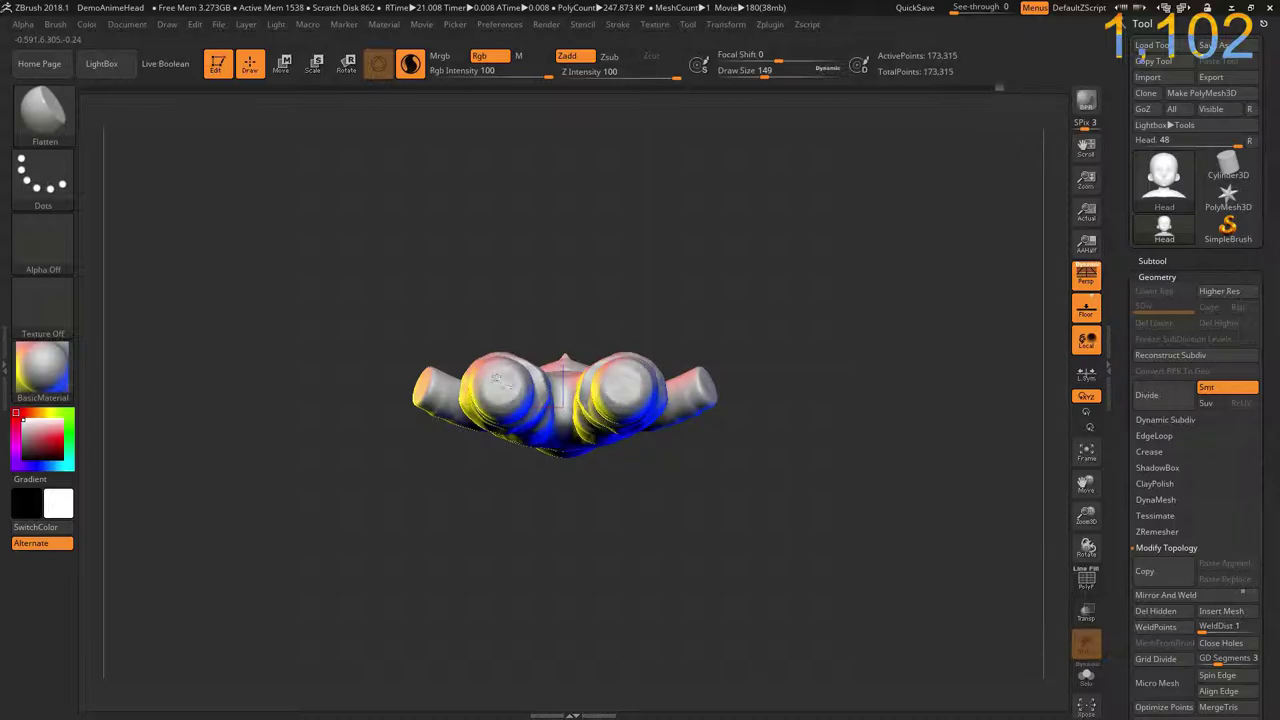
pyautogui.moveTo(495, 379)
pyautogui.mouseDown()
pyautogui.moveTo(486, 326)
pyautogui.moveTo(431, 250)
pyautogui.moveTo(588, 354)
pyautogui.mouseUp()
pyautogui.moveTo(497, 401)
pyautogui.mouseDown()
pyautogui.moveTo(603, 446)
pyautogui.moveTo(519, 448)
pyautogui.moveTo(474, 495)
pyautogui.mouseUp()
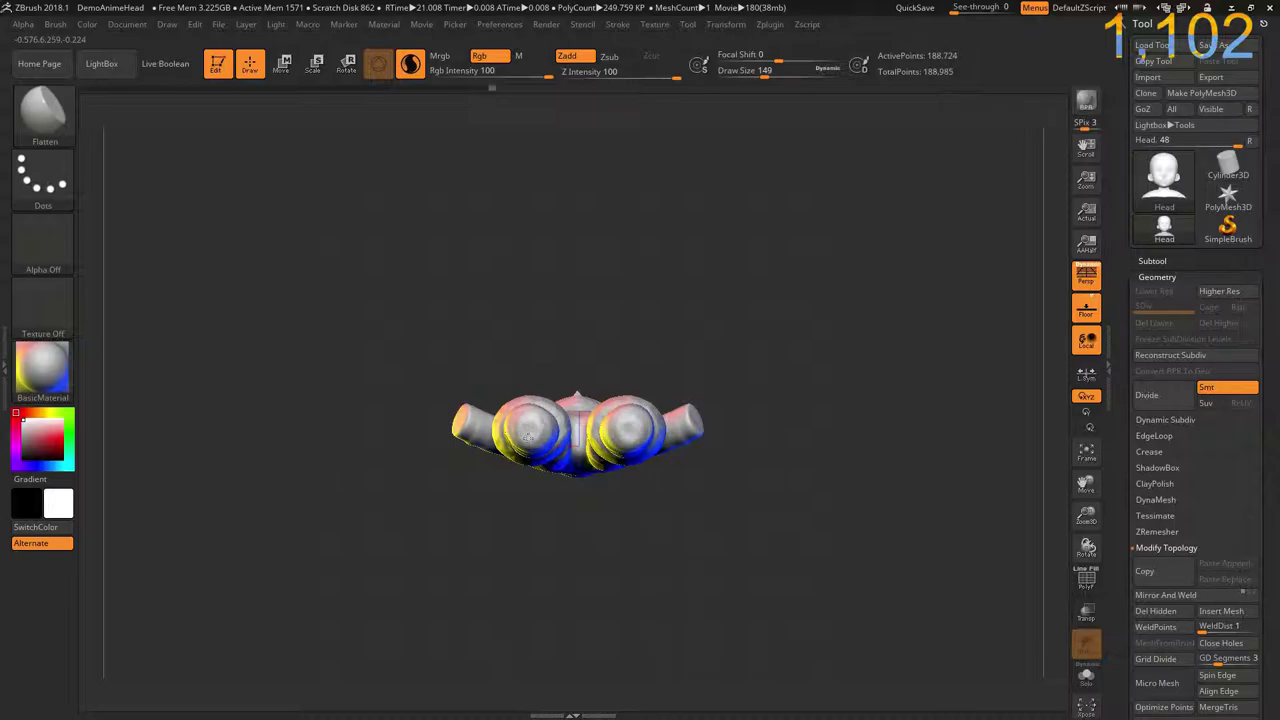
pyautogui.moveTo(527, 435)
pyautogui.mouseDown()
pyautogui.moveTo(532, 457)
pyautogui.moveTo(466, 509)
pyautogui.moveTo(541, 430)
pyautogui.moveTo(569, 520)
pyautogui.moveTo(623, 457)
pyautogui.mouseUp()
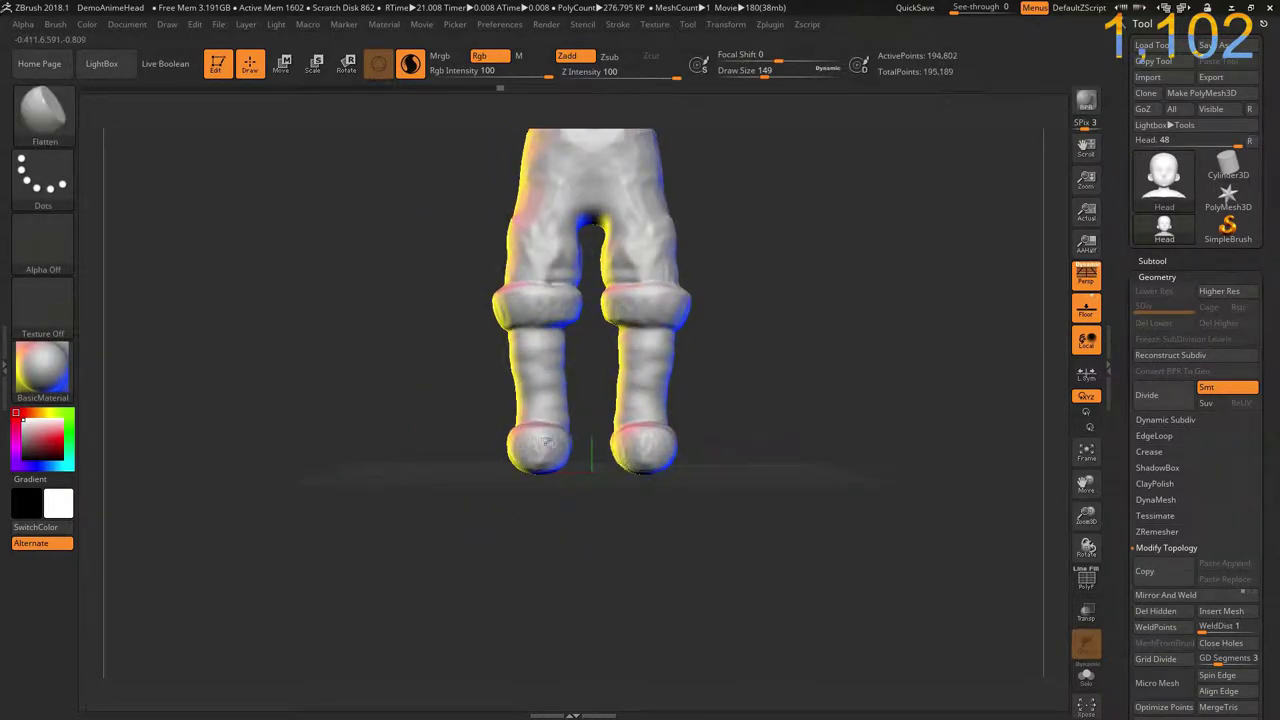
pyautogui.moveTo(537, 447)
pyautogui.mouseDown()
pyautogui.moveTo(469, 320)
pyautogui.moveTo(357, 411)
pyautogui.moveTo(447, 391)
pyautogui.mouseUp()
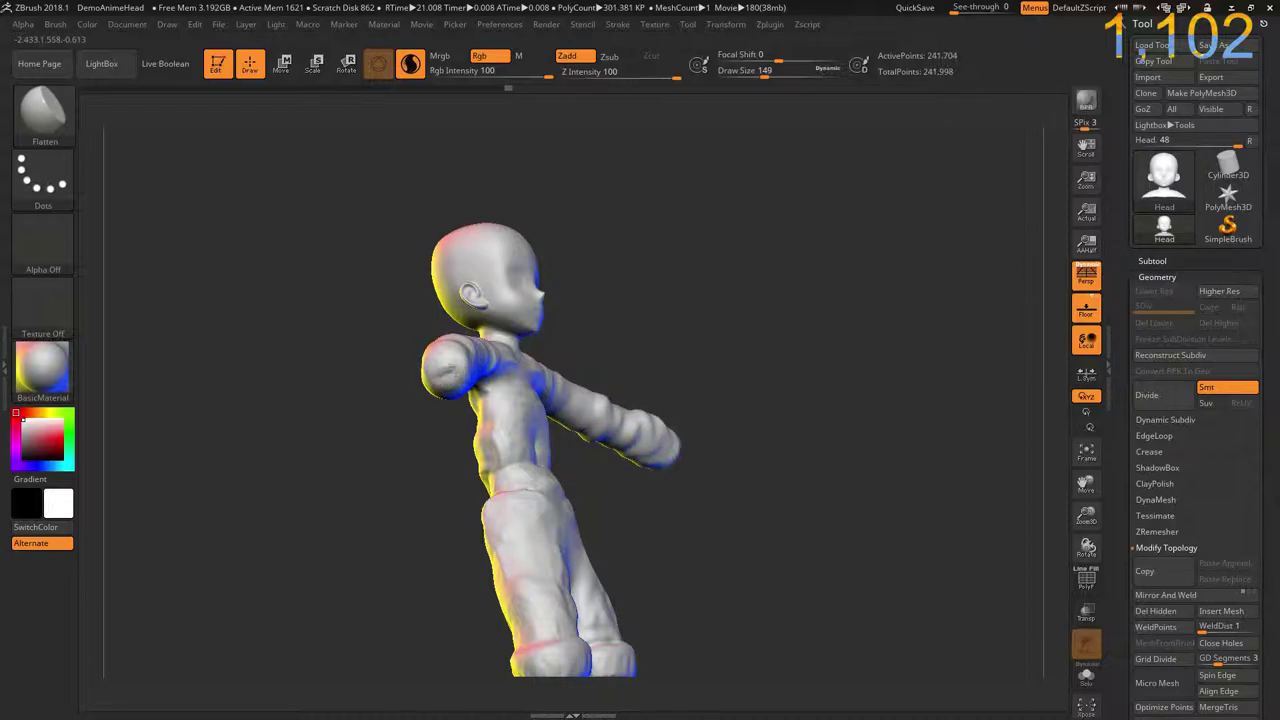
pyautogui.moveTo(437, 373); pyautogui.dragTo(378, 349)
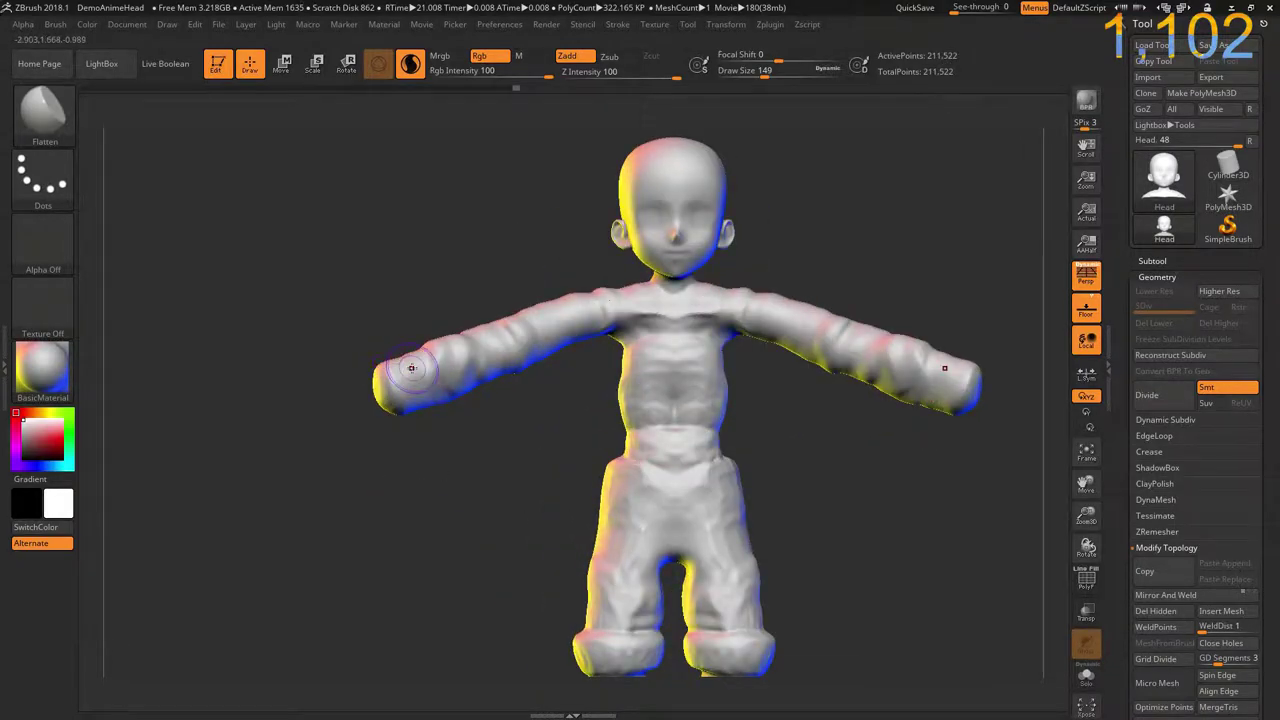
# Step: Pick the IMM Toon insert-mesh brush and bring up its quick settings
pyautogui.press('b')
pyautogui.click(358, 521)
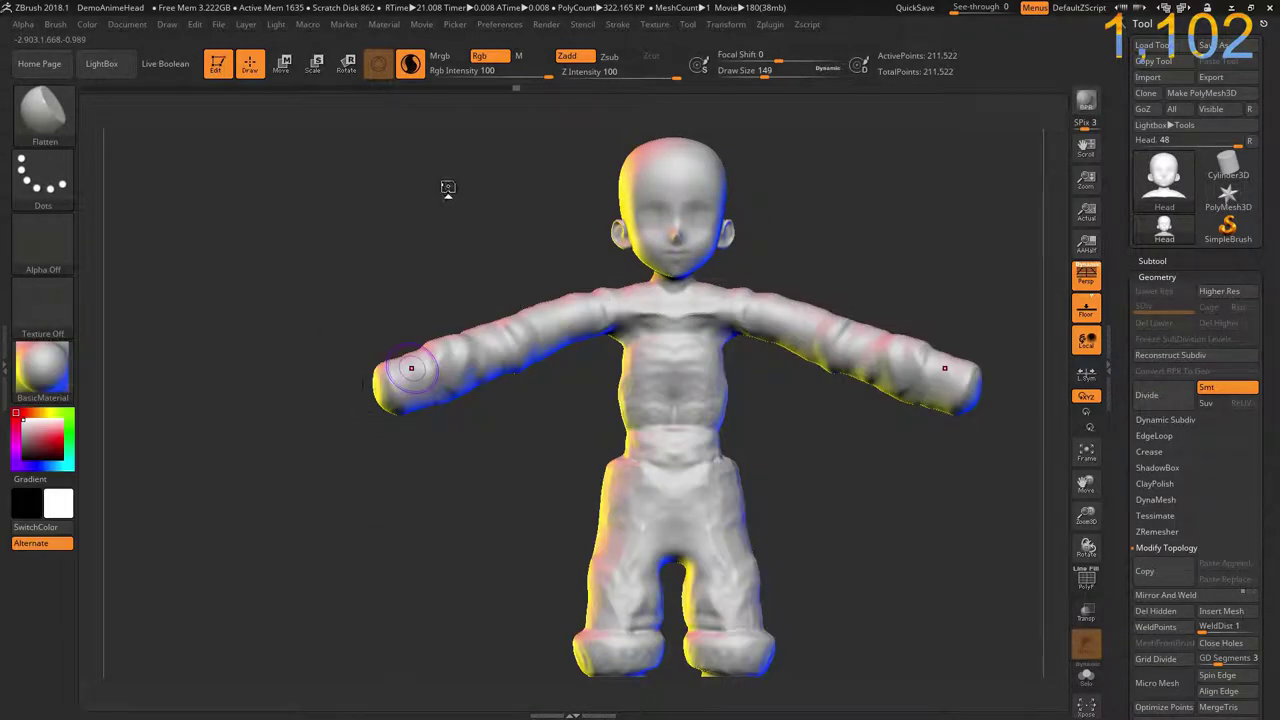
pyautogui.press('s')
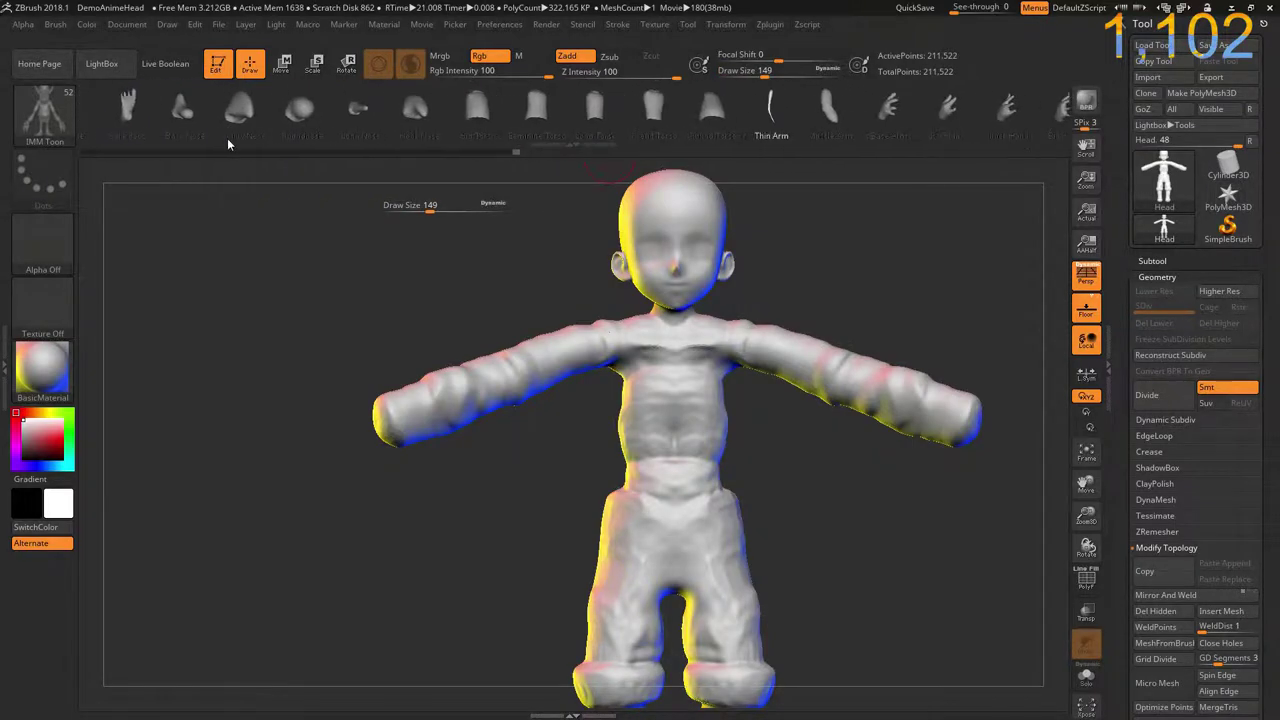
# Step: Insert an IMM Toon hand onto the end of the arm
pyautogui.moveTo(631, 171)
pyautogui.mouseDown()
pyautogui.moveTo(434, 392)
pyautogui.moveTo(420, 380)
pyautogui.mouseUp()
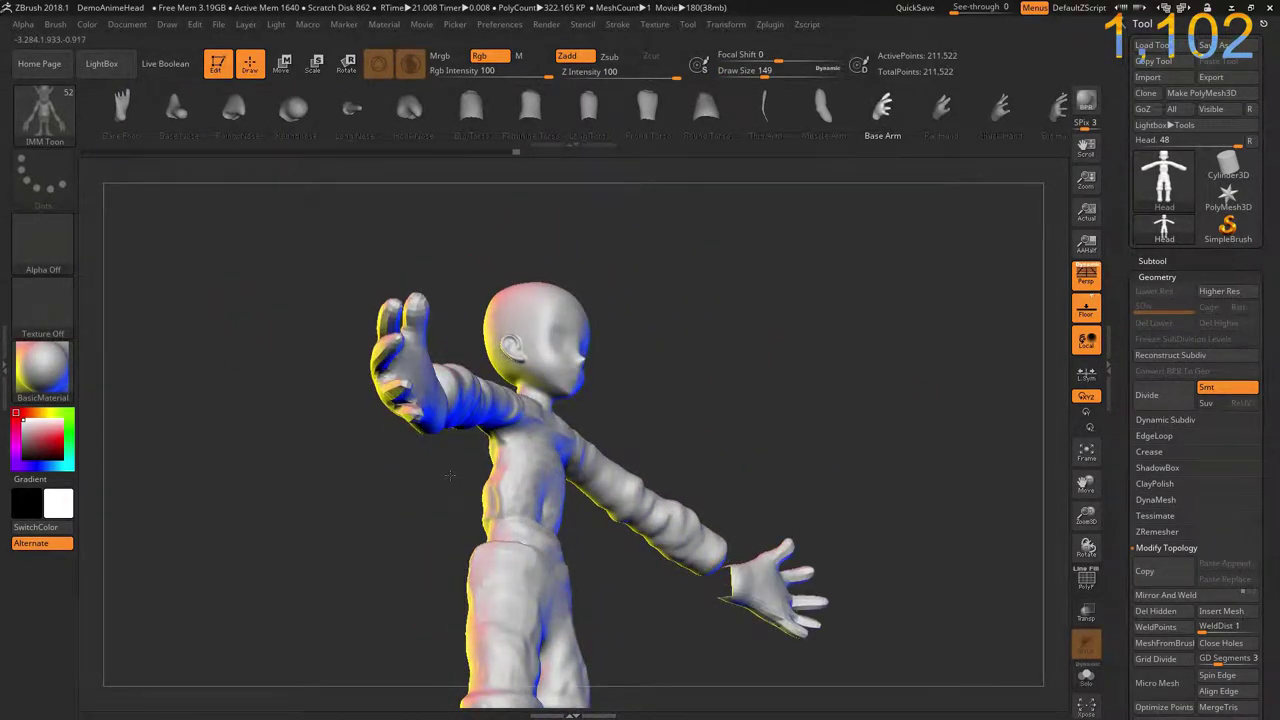
pyautogui.moveTo(250, 450)
pyautogui.mouseDown()
pyautogui.moveTo(366, 368)
pyautogui.moveTo(300, 420)
pyautogui.mouseUp()
pyautogui.press('w')
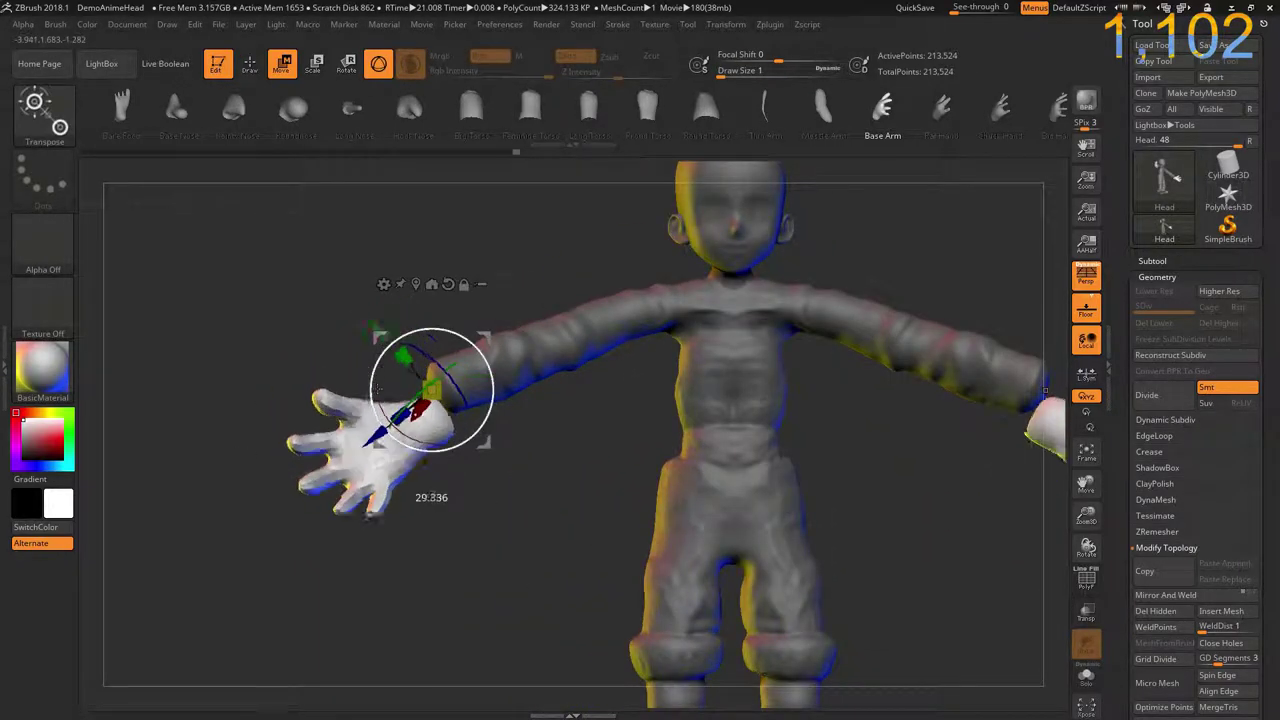
# Step: Rotate and fit the inserted hand to the wrist with the Transpose gizmo, then review both hands
pyautogui.moveTo(700, 560); pyautogui.dragTo(600, 520)
pyautogui.moveTo(303, 347)
pyautogui.mouseDown()
pyautogui.moveTo(430, 468)
pyautogui.moveTo(420, 400)
pyautogui.moveTo(525, 488)
pyautogui.moveTo(440, 430)
pyautogui.mouseUp()
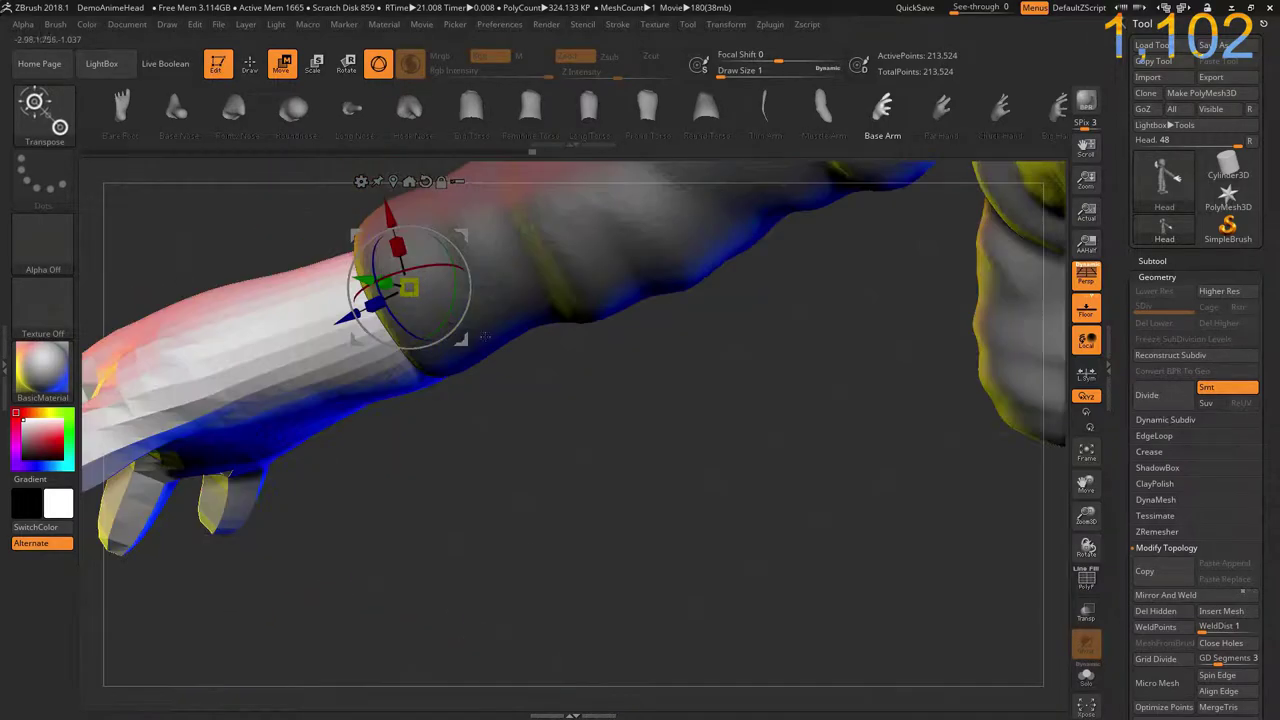
pyautogui.moveTo(400, 300); pyautogui.dragTo(405, 375)
pyautogui.keyDown('alt'); pyautogui.moveTo(420, 420); pyautogui.dragTo(491, 350); pyautogui.keyUp('alt')
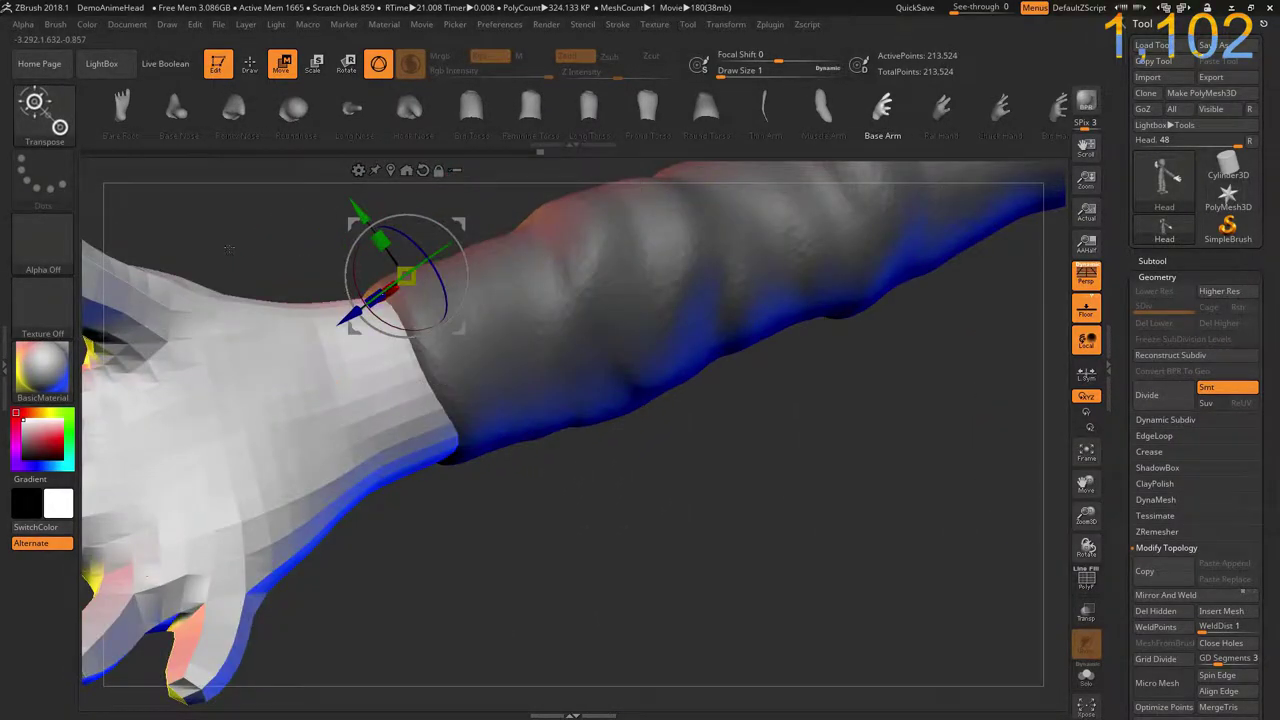
pyautogui.moveTo(229, 248)
pyautogui.mouseDown()
pyautogui.moveTo(397, 517)
pyautogui.moveTo(389, 399)
pyautogui.mouseUp()
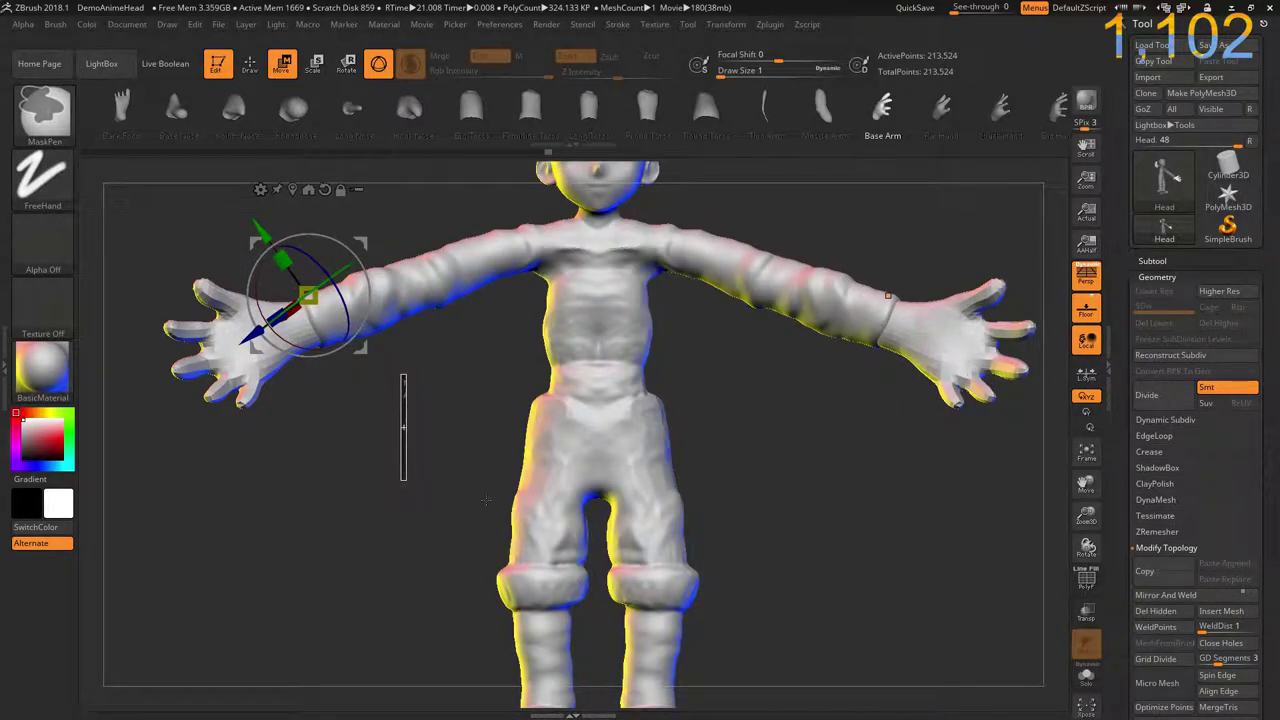
pyautogui.moveTo(486, 501)
pyautogui.keyDown('alt'); pyautogui.mouseDown()
pyautogui.moveTo(366, 434)
pyautogui.moveTo(566, 545)
pyautogui.mouseUp(); pyautogui.keyUp('alt')
# Step: Extract the masked feet as the Extract1 shoe subtool
pyautogui.click(1150, 261)
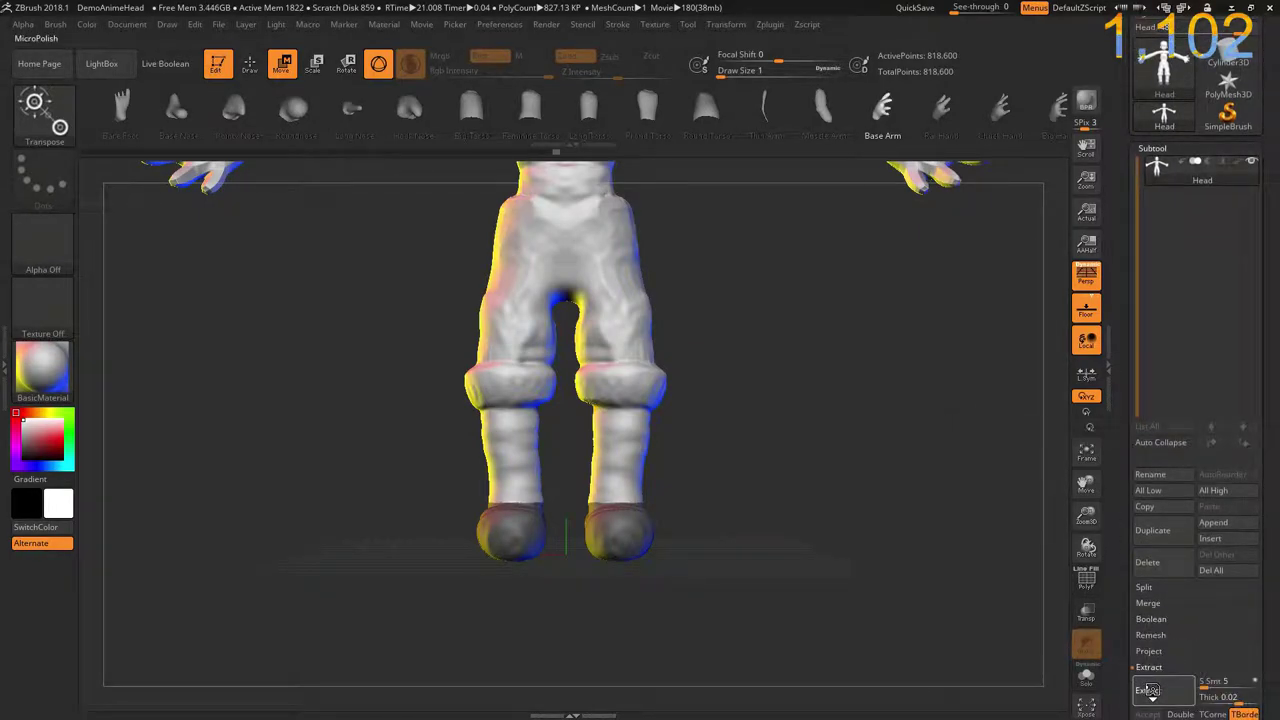
pyautogui.click(1150, 690)
pyautogui.click(1147, 714)
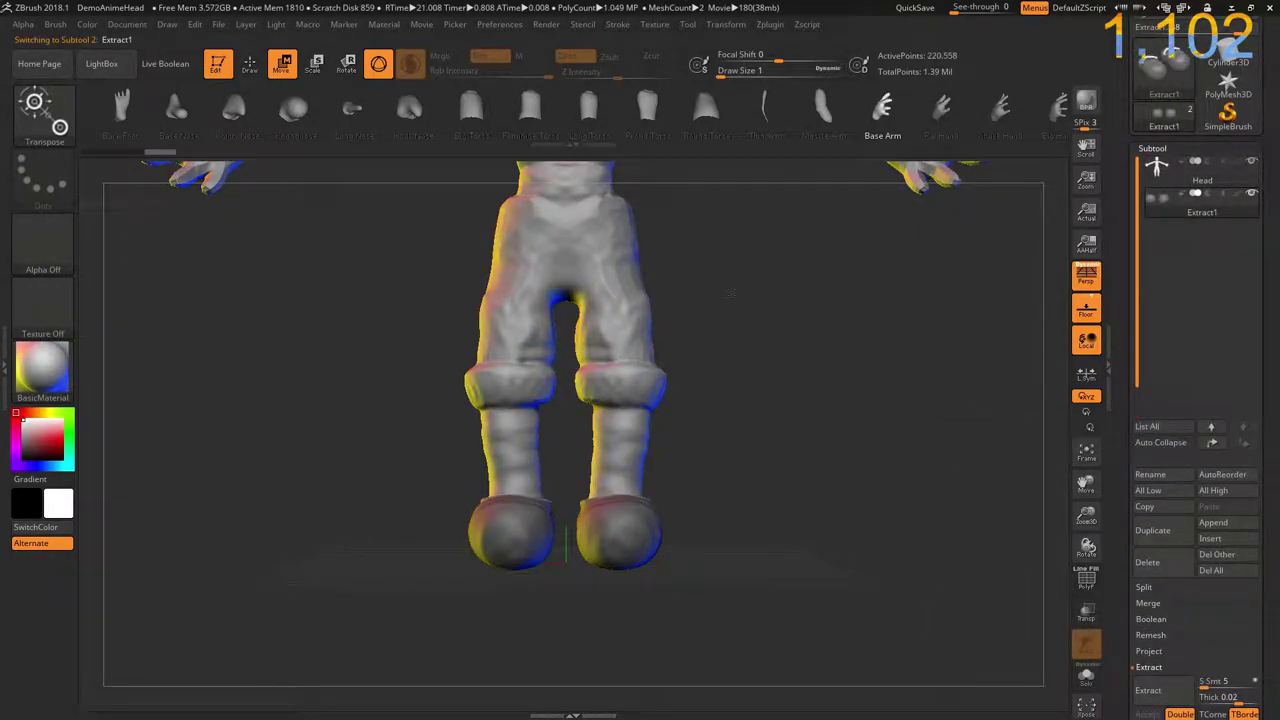
# Step: On the Head subtool, mask hips and legs above the knee cuffs and preview the pants extract
pyautogui.keyDown('alt'); pyautogui.click(560, 300); pyautogui.keyUp('alt')
pyautogui.keyDown('ctrl'); pyautogui.keyDown('shift'); pyautogui.click(800, 450); pyautogui.keyUp('shift'); pyautogui.keyUp('ctrl')
pyautogui.moveTo(458, 332)
pyautogui.keyDown('ctrl'); pyautogui.mouseDown()
pyautogui.moveTo(711, 532)
pyautogui.moveTo(720, 440)
pyautogui.mouseUp(); pyautogui.keyUp('ctrl')
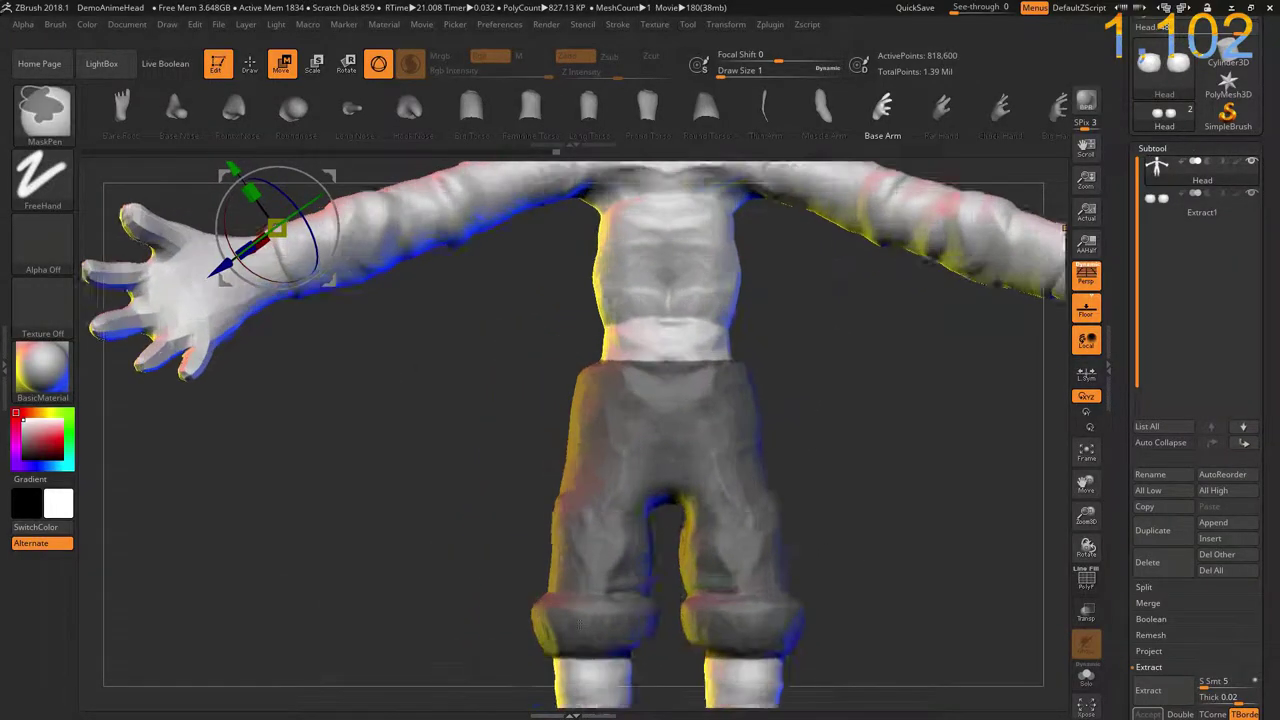
pyautogui.keyDown('ctrl'); pyautogui.moveTo(633, 420); pyautogui.dragTo(470, 330); pyautogui.keyUp('ctrl')
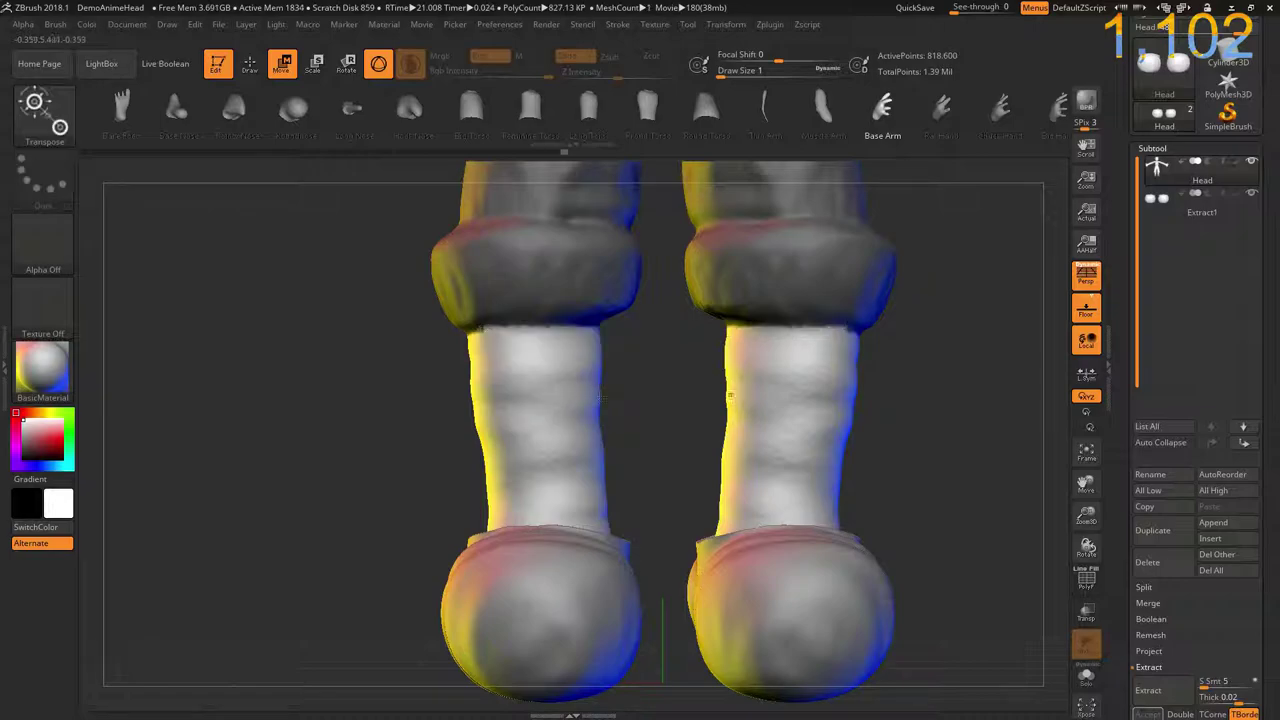
pyautogui.keyDown('ctrl'); pyautogui.moveTo(615, 404); pyautogui.dragTo(424, 324); pyautogui.keyUp('ctrl')
pyautogui.click(1150, 690)
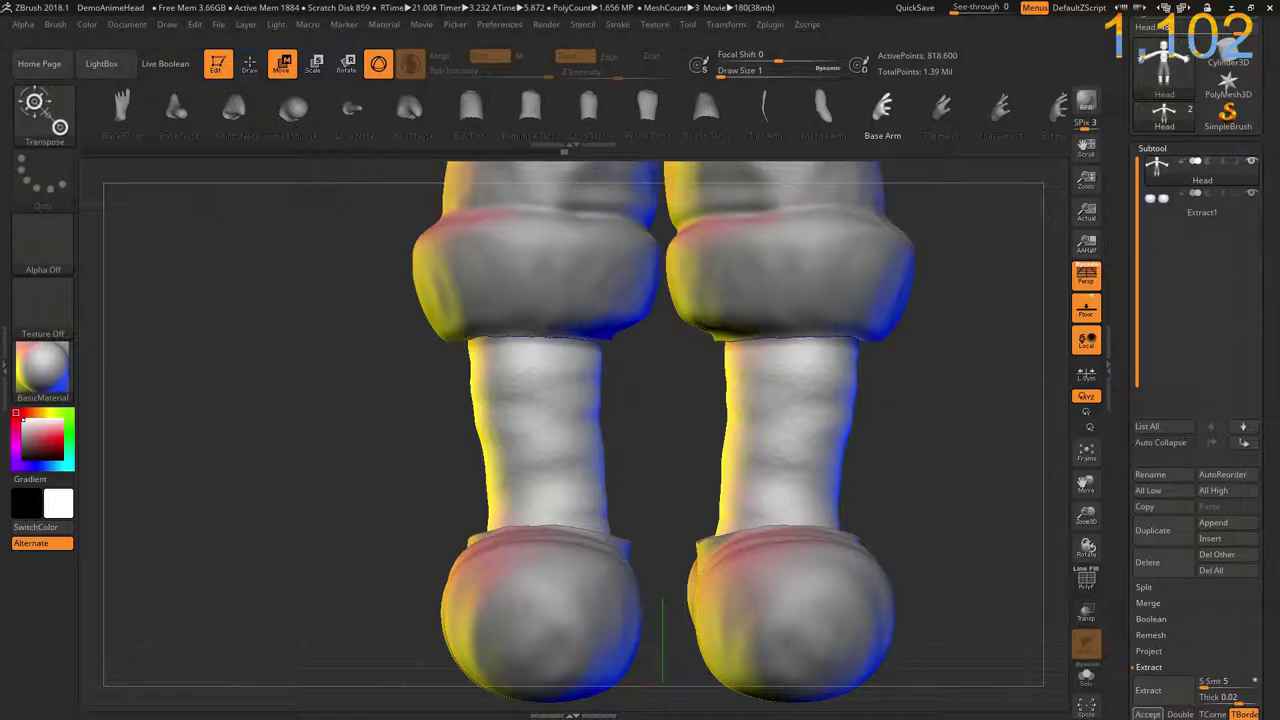
# Step: Accept the pants as Extract2, then Lasso-mask the torso and arms for the shirt
pyautogui.click(1147, 714)
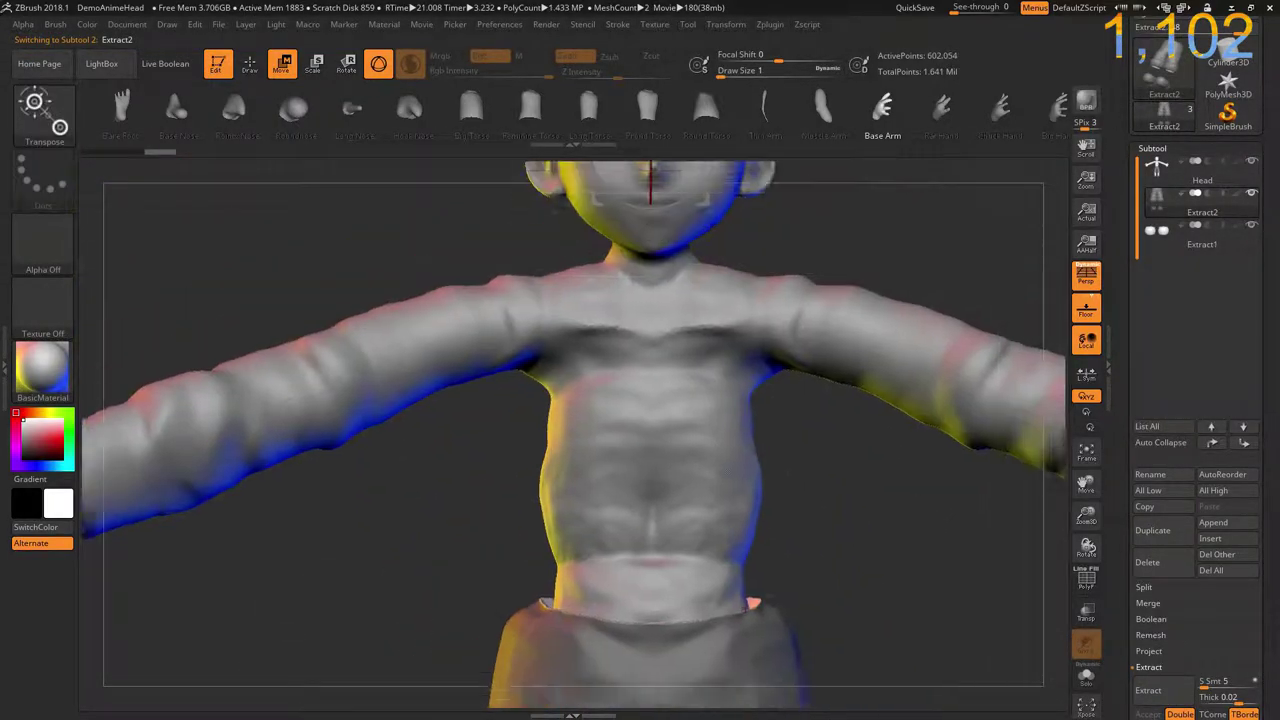
pyautogui.keyDown('alt'); pyautogui.click(478, 505); pyautogui.keyUp('alt')
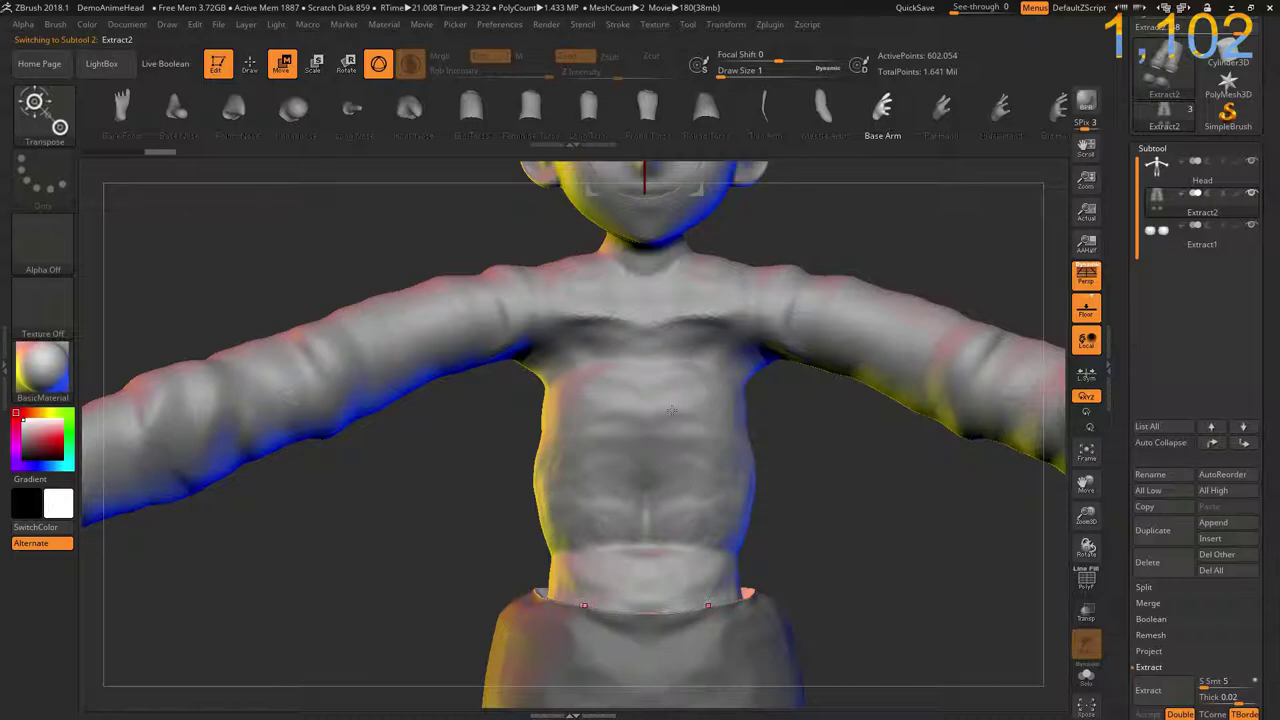
pyautogui.click(42, 175)
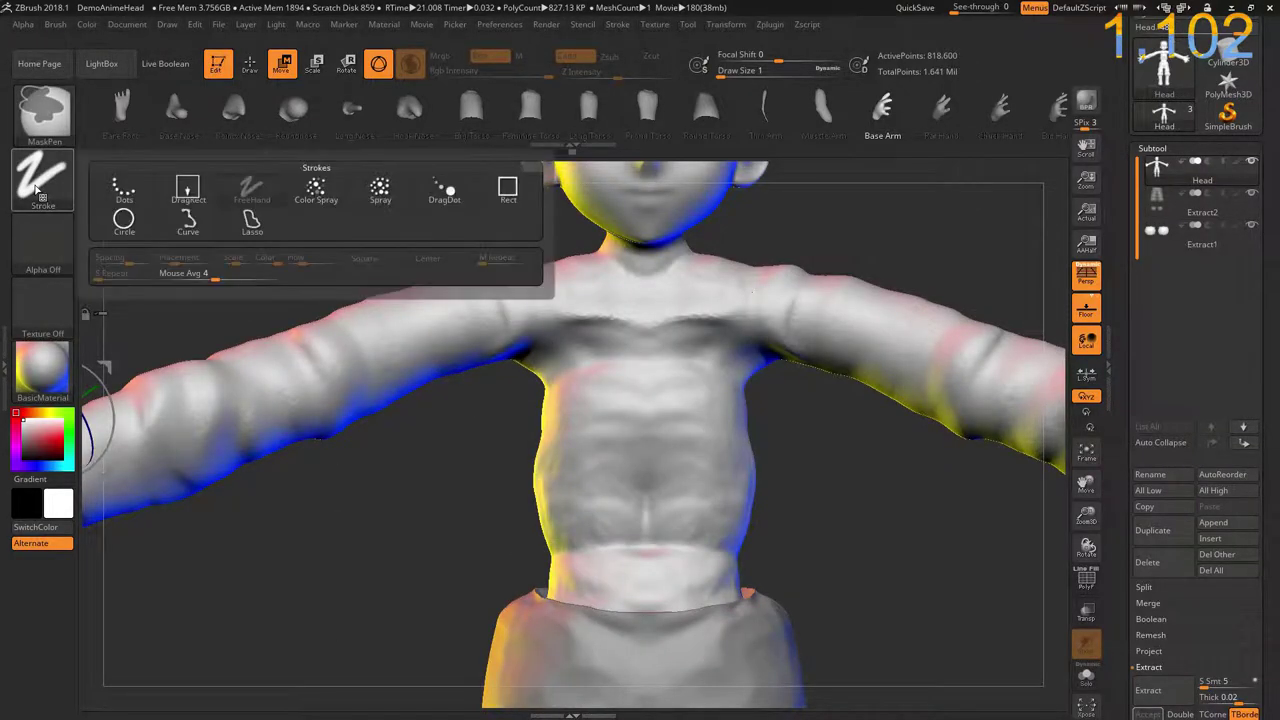
pyautogui.click(254, 220)
pyautogui.keyDown('ctrl'); pyautogui.moveTo(250, 505); pyautogui.dragTo(463, 498); pyautogui.keyUp('ctrl')
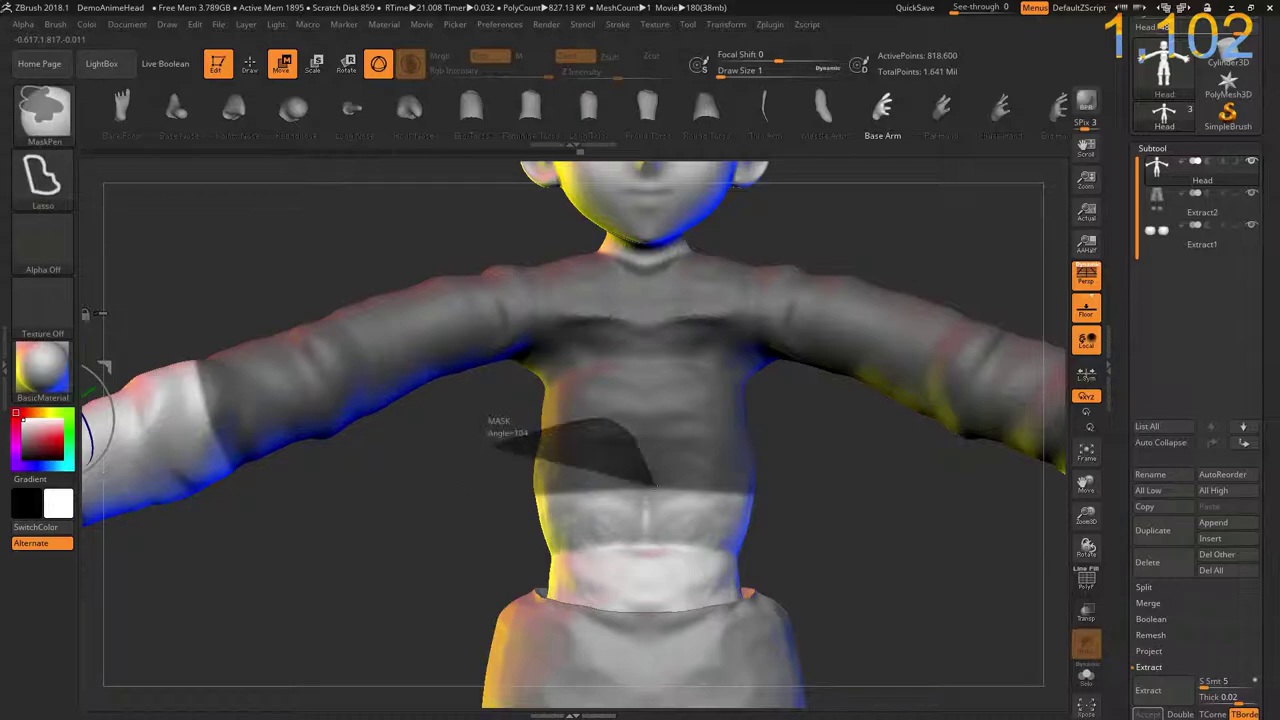
pyautogui.moveTo(496, 452)
pyautogui.keyDown('ctrl'); pyautogui.mouseDown()
pyautogui.moveTo(530, 562)
pyautogui.moveTo(500, 490)
pyautogui.mouseUp(); pyautogui.keyUp('ctrl')
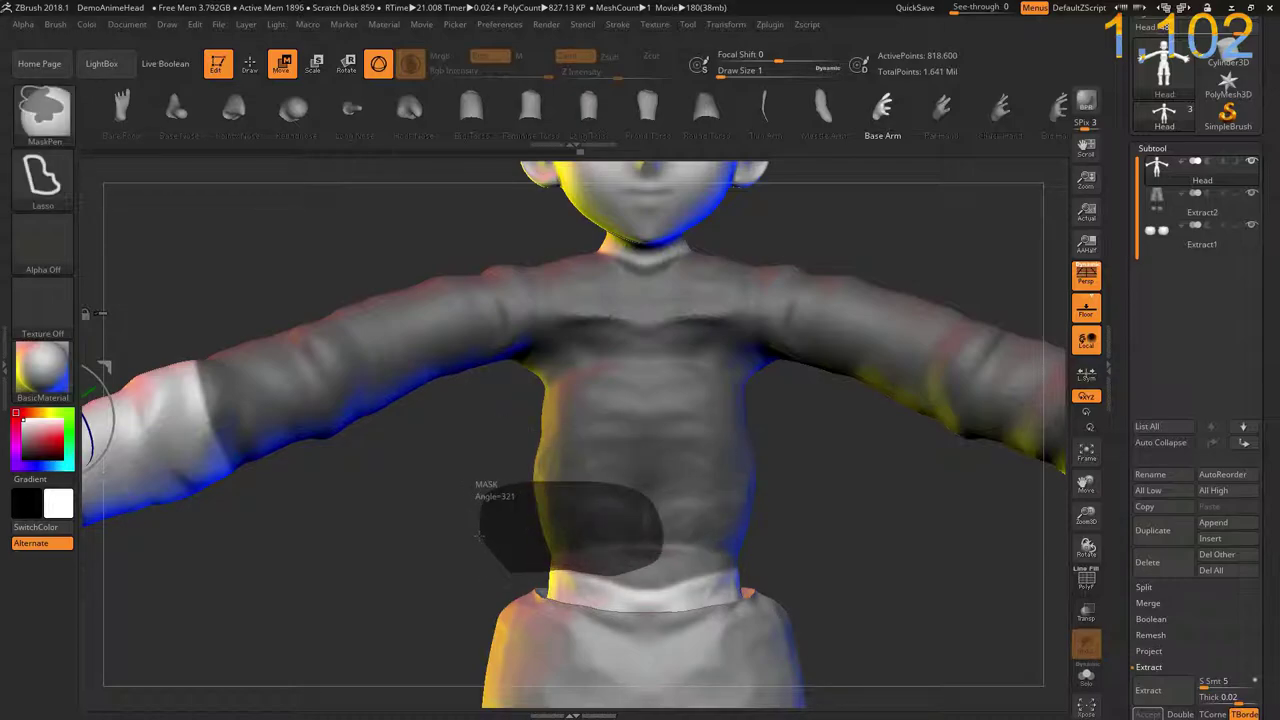
pyautogui.press('w')
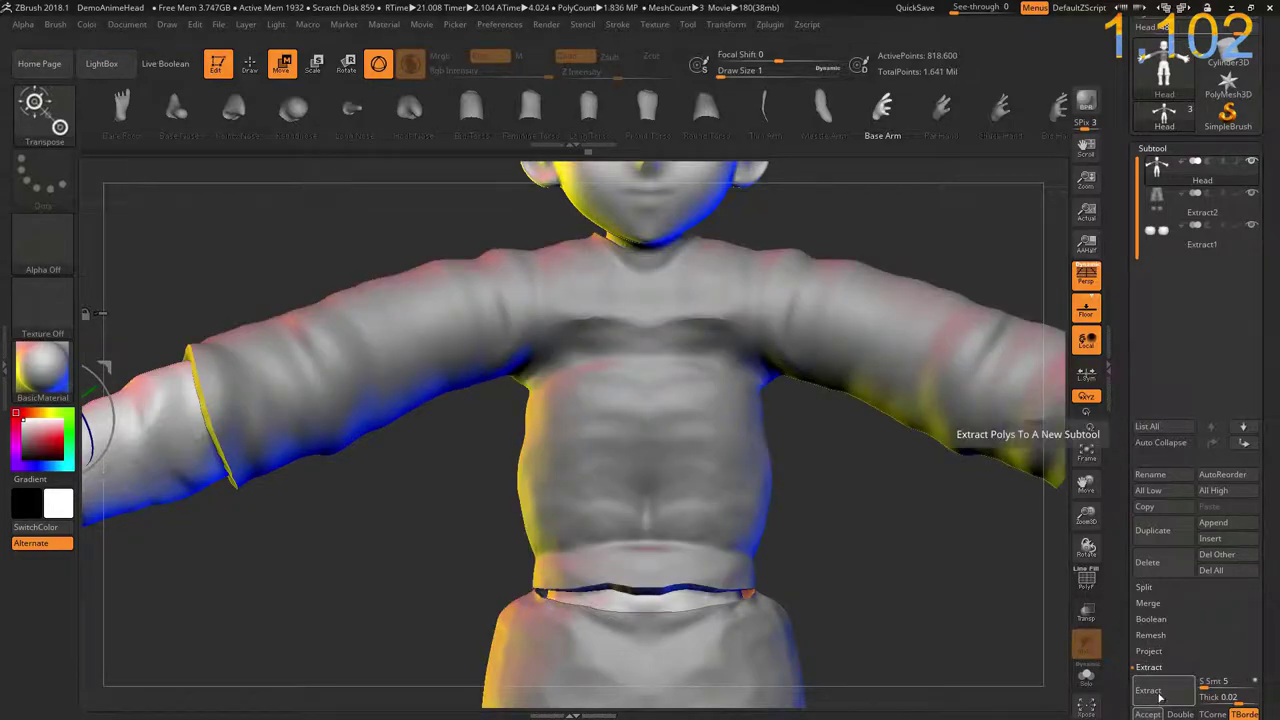
# Step: Accept the shirt as the Extract3 subtool and select the Extract2 pants subtool
pyautogui.click(1147, 714)
pyautogui.moveTo(1000, 560); pyautogui.dragTo(822, 565)
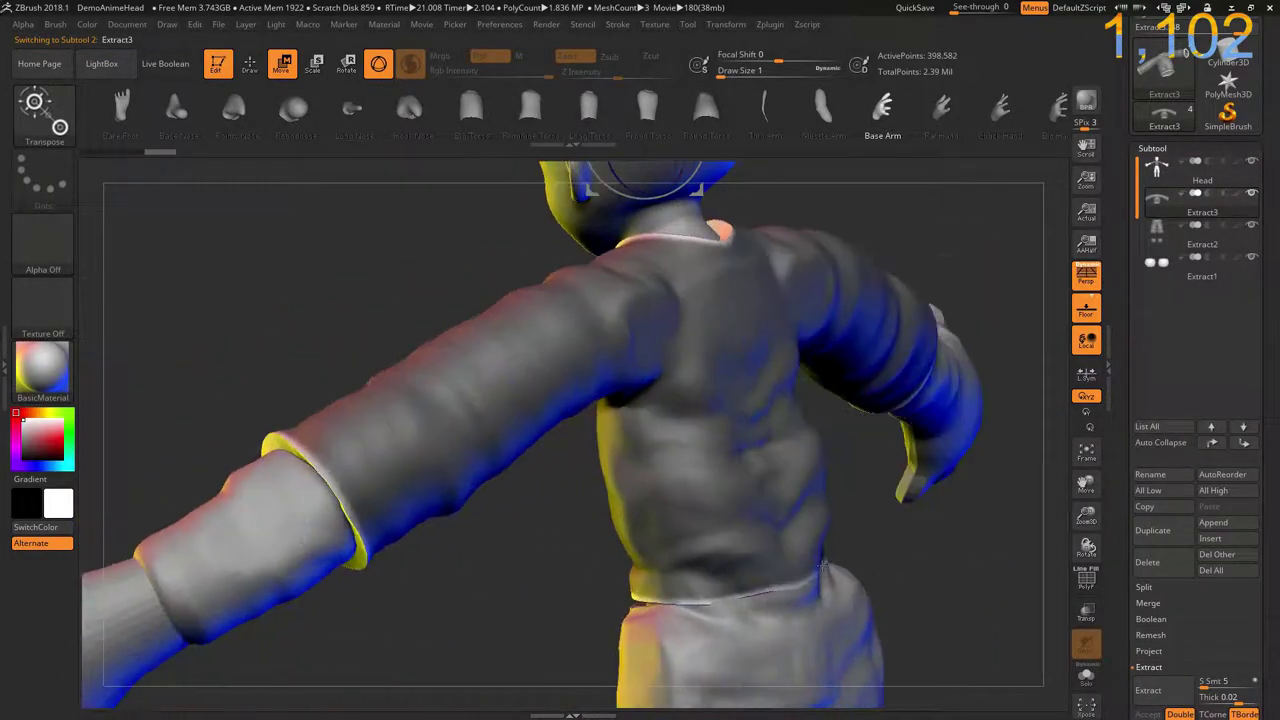
pyautogui.keyDown('alt'); pyautogui.click(822, 565); pyautogui.keyUp('alt')
pyautogui.rightClick(860, 315)
pyautogui.moveTo(860, 400)
pyautogui.mouseDown()
pyautogui.moveTo(495, 441)
pyautogui.moveTo(640, 330)
pyautogui.mouseUp()
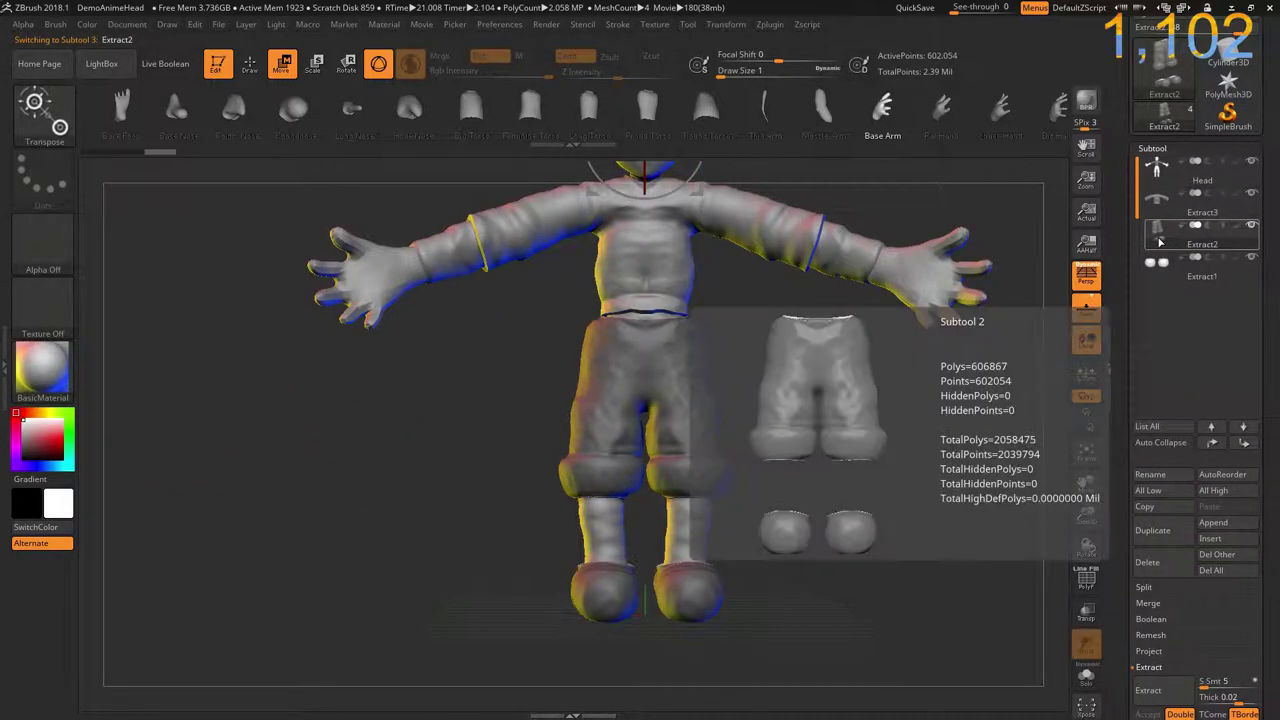
# Step: With Solo on, hide the feet via SelectRect, delete hidden geometry, then turn Solo off
pyautogui.click(1086, 676)
pyautogui.moveTo(799, 545)
pyautogui.keyDown('ctrl'); pyautogui.keyDown('shift'); pyautogui.mouseDown()
pyautogui.moveTo(444, 670)
pyautogui.moveTo(430, 690)
pyautogui.mouseUp(); pyautogui.keyUp('shift'); pyautogui.keyUp('ctrl')
pyautogui.scroll(-3, 1120, 670)
pyautogui.moveTo(1120, 670); pyautogui.dragTo(1140, 535)
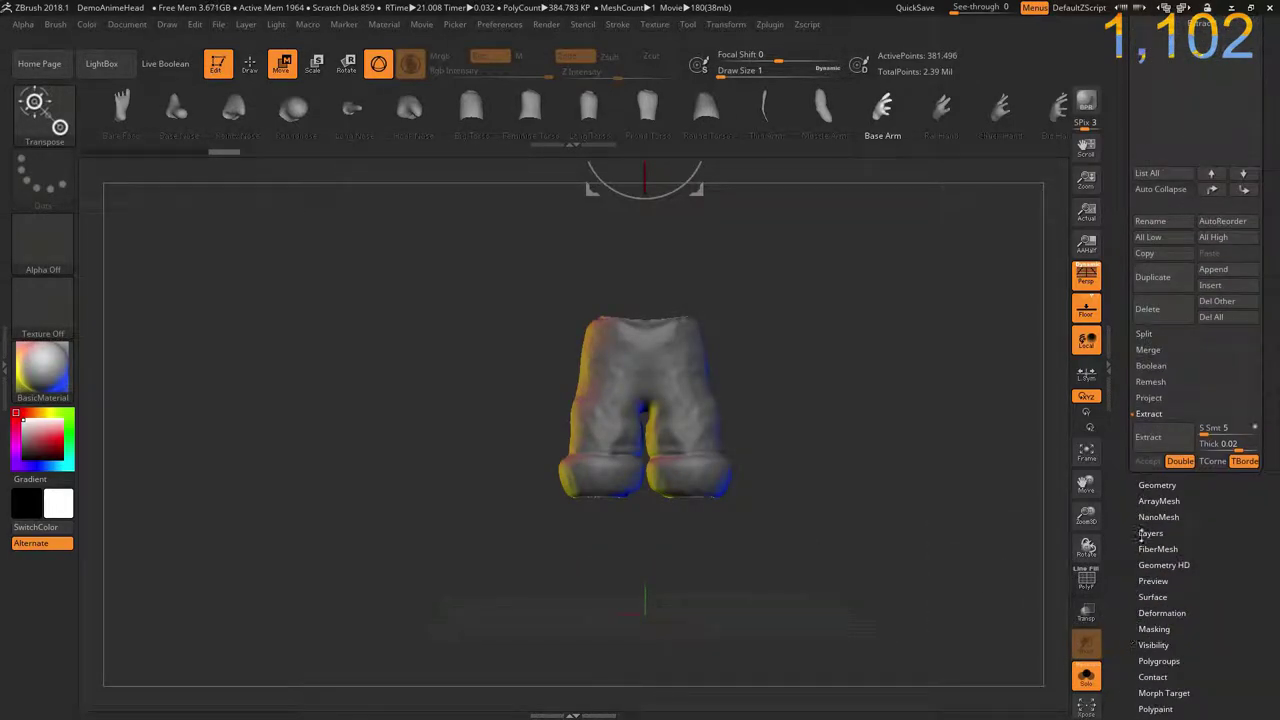
pyautogui.click(1157, 486)
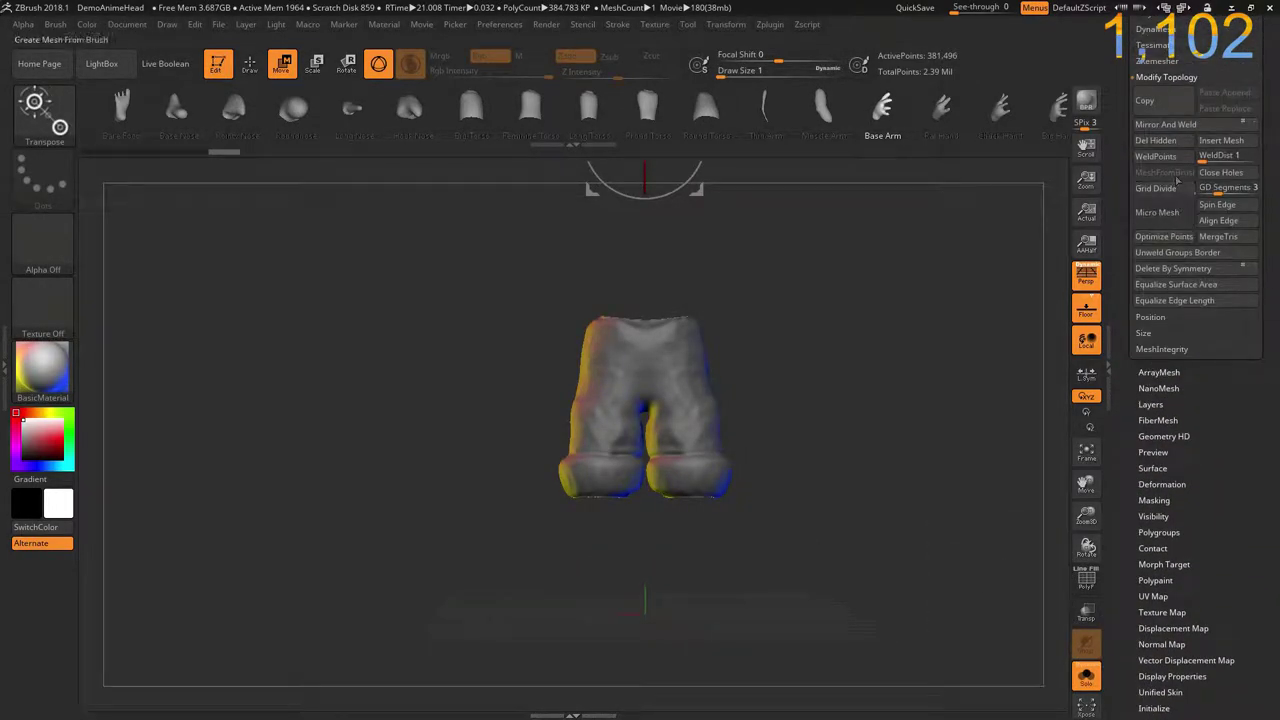
pyautogui.click(1087, 677)
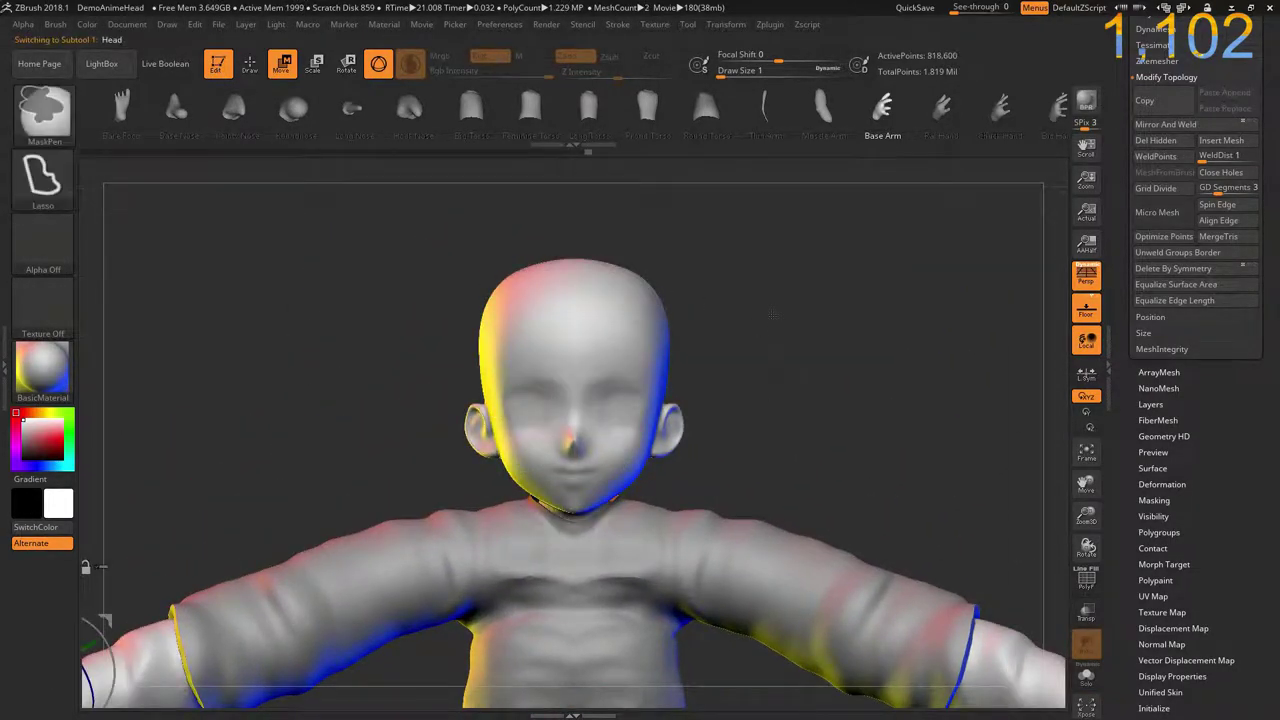
# Step: Mask the Head subtool's top, extract and accept it as cap Extract4, then clear the mask
pyautogui.moveTo(480, 330)
pyautogui.keyDown('ctrl'); pyautogui.mouseDown()
pyautogui.moveTo(428, 340)
pyautogui.moveTo(770, 345)
pyautogui.mouseUp(); pyautogui.keyUp('ctrl')
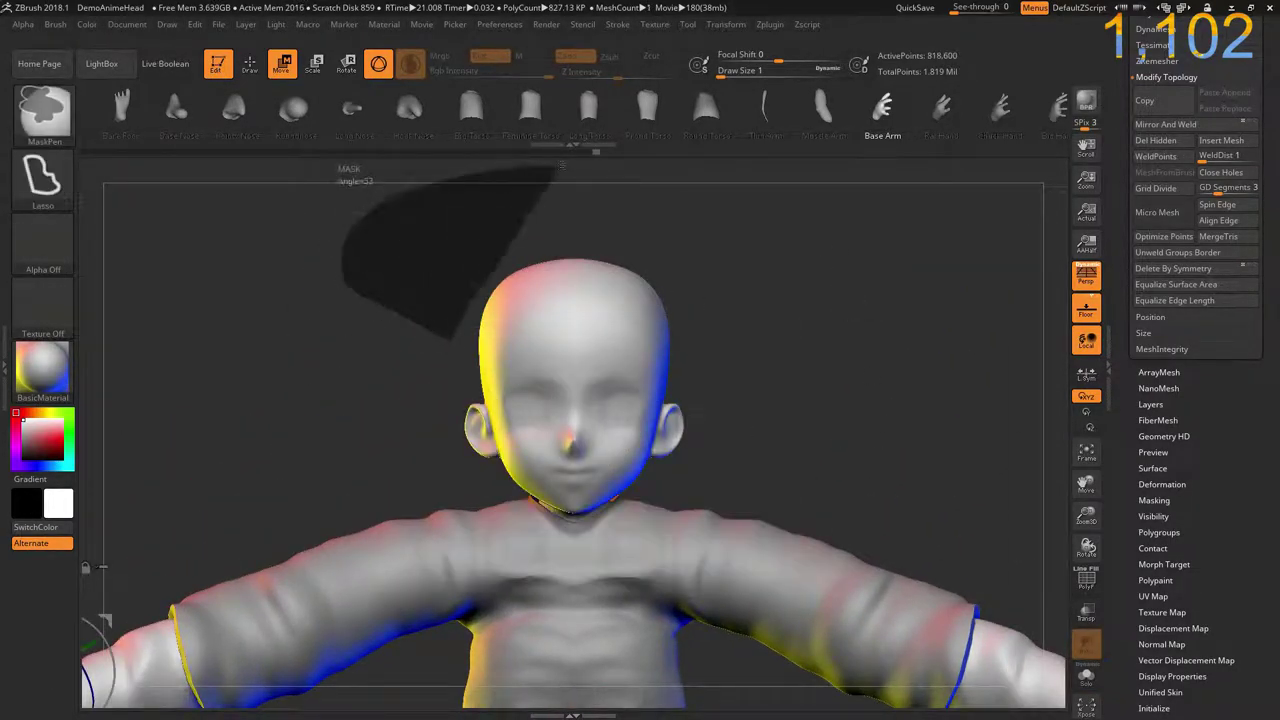
pyautogui.scroll(5, 1137, 165)
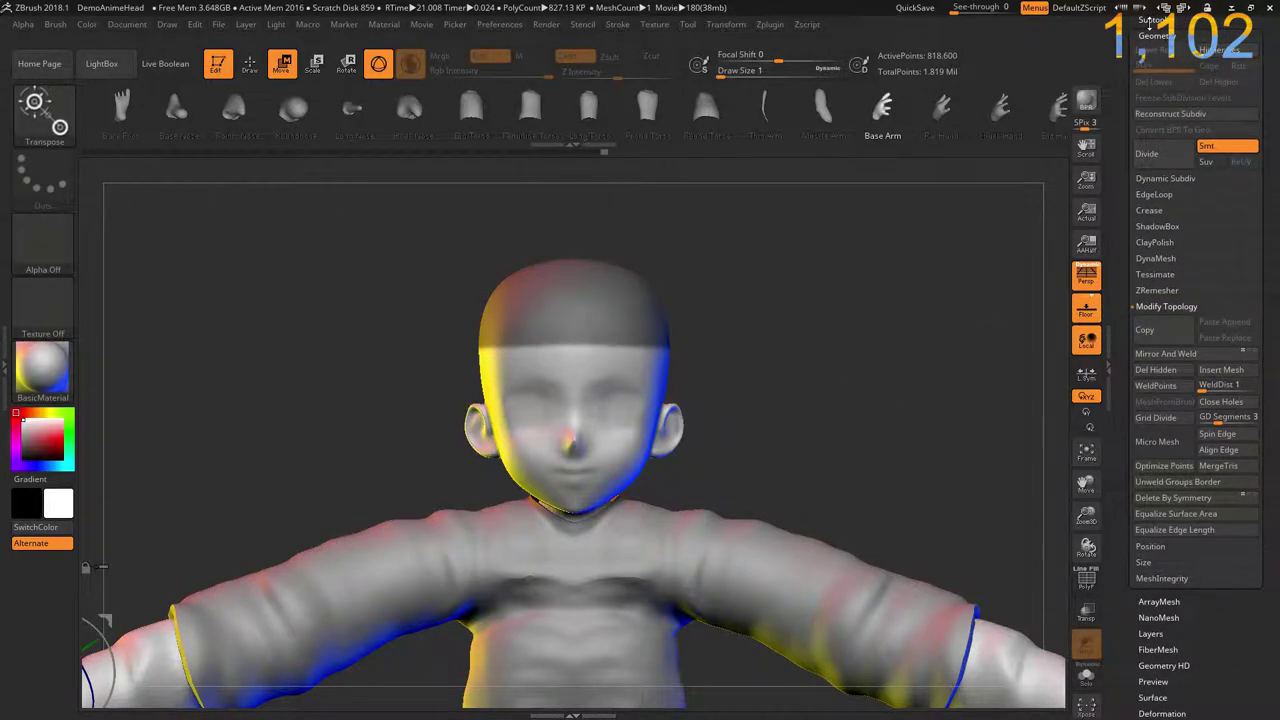
pyautogui.click(1150, 20)
pyautogui.click(1155, 562)
pyautogui.click(1148, 586)
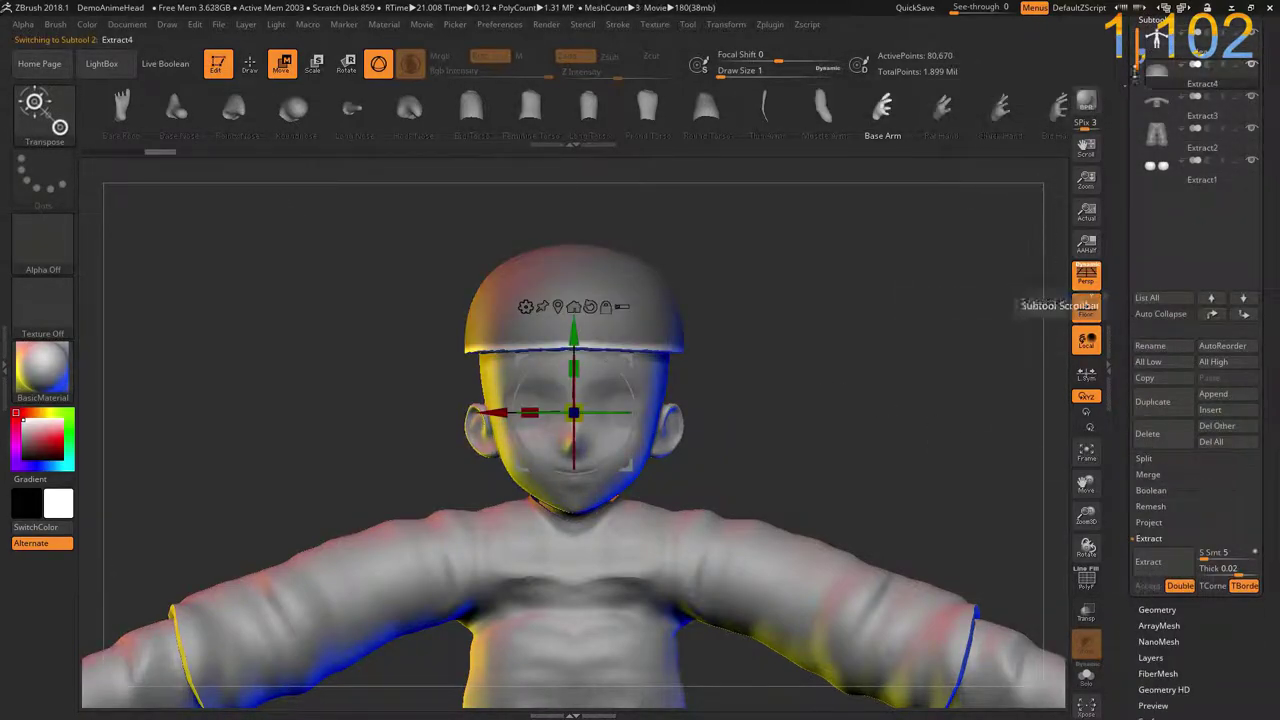
pyautogui.keyDown('ctrl'); pyautogui.moveTo(430, 340); pyautogui.dragTo(441, 337); pyautogui.keyUp('ctrl')
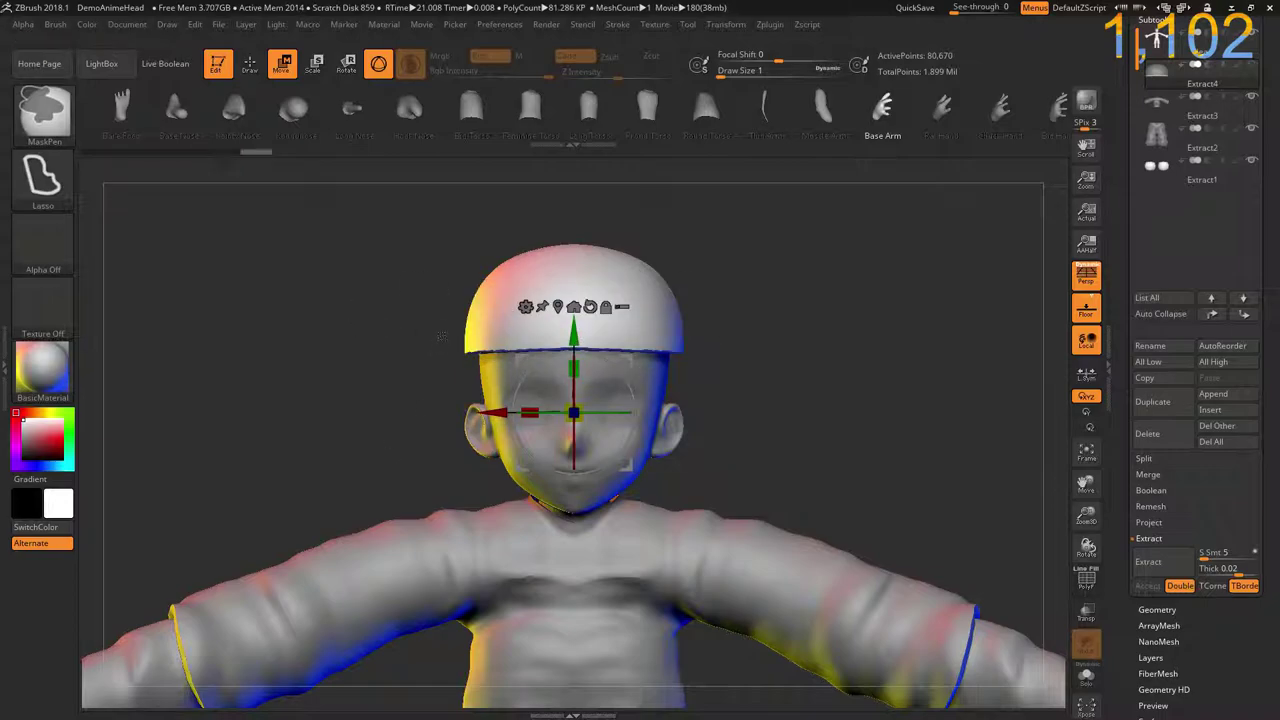